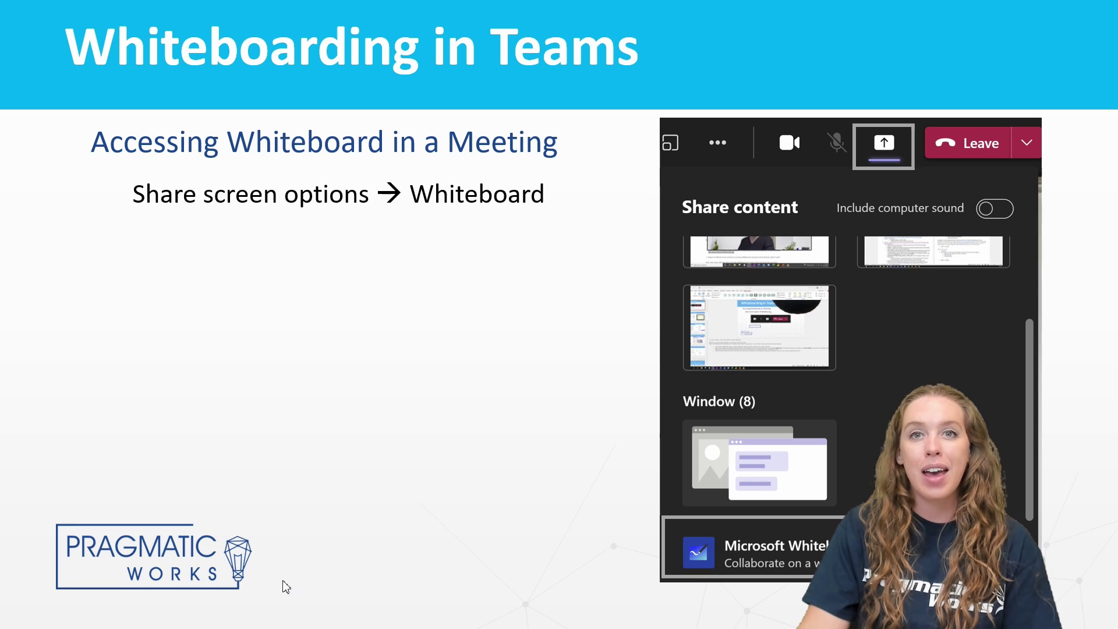
key("Right")
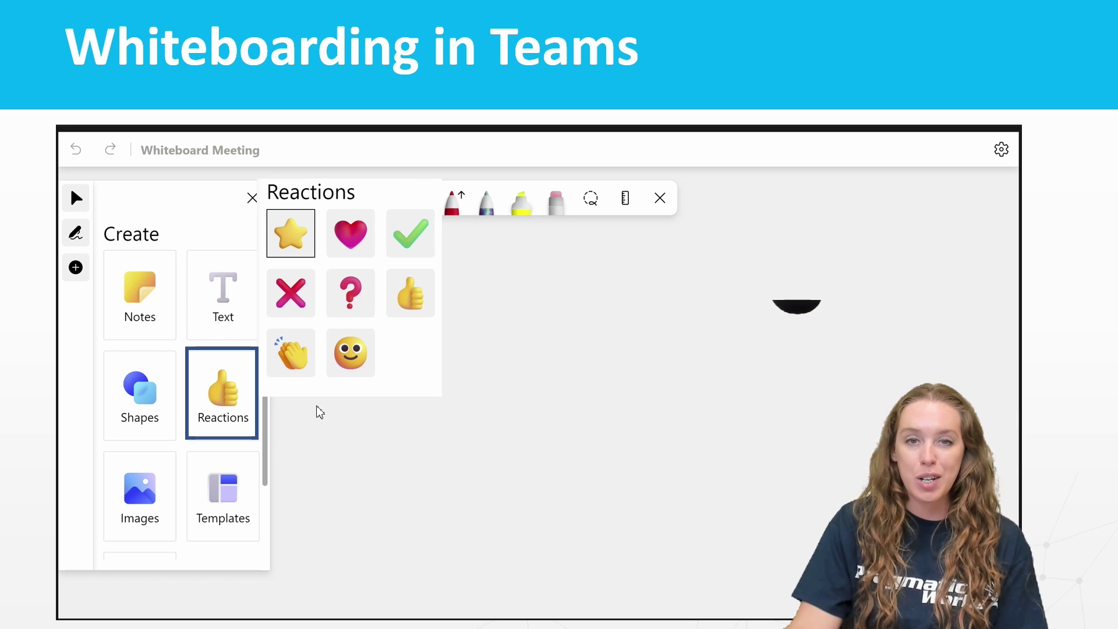
left_click(319, 411)
key("Return")
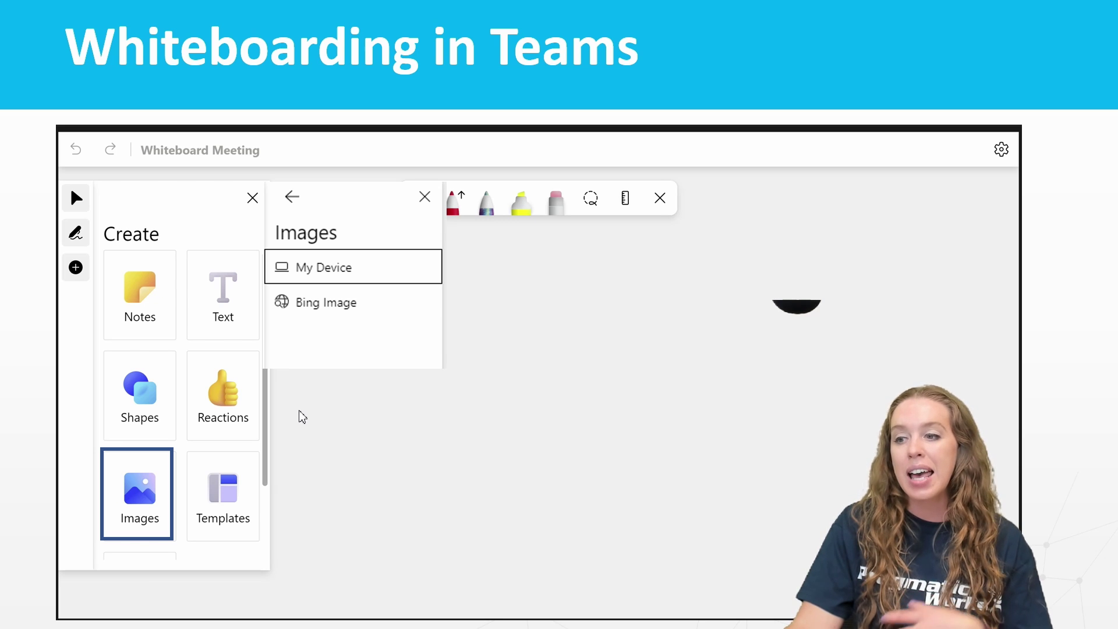
key("Return")
key("Escape")
key("Right")
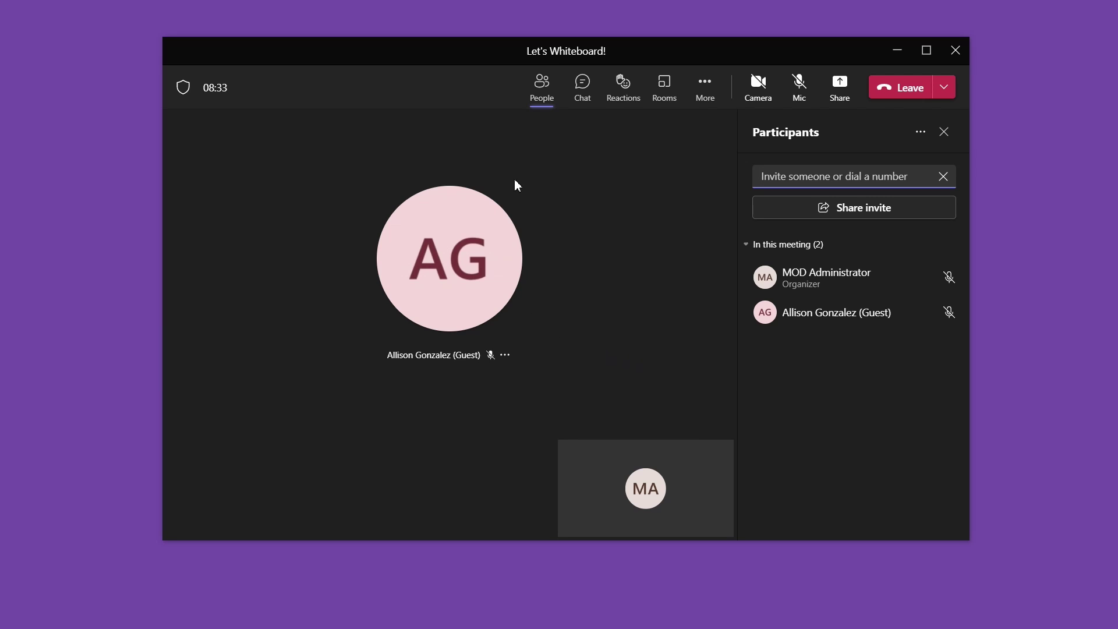
Step: Share Microsoft Whiteboard in the meeting, enlarging the meeting window to full screen and hiding the participants list
left_click(846, 92)
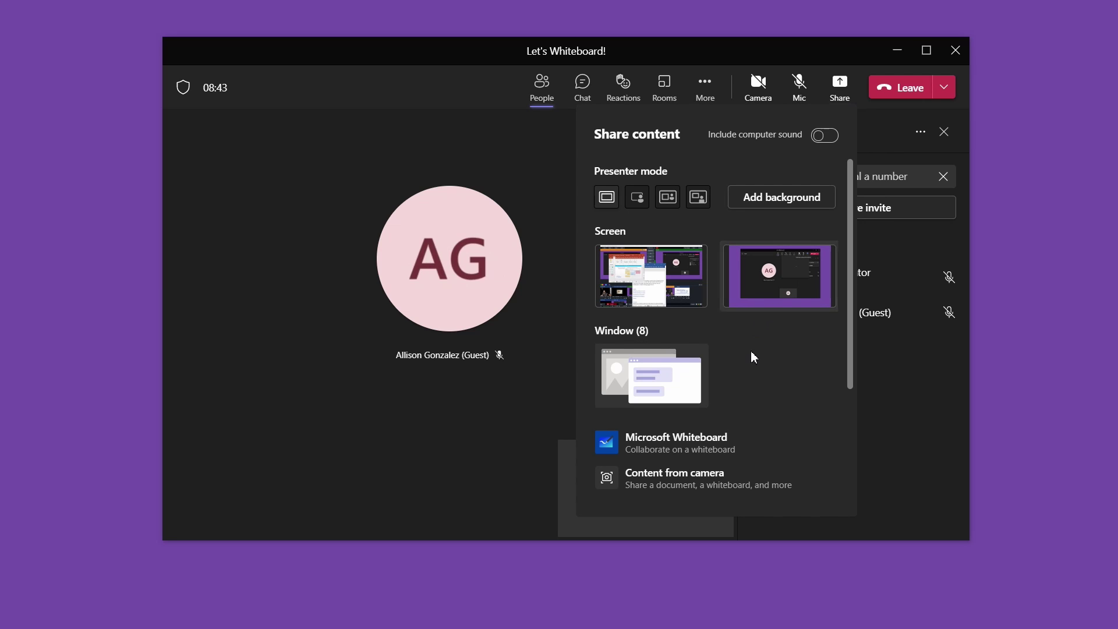
left_click(744, 451)
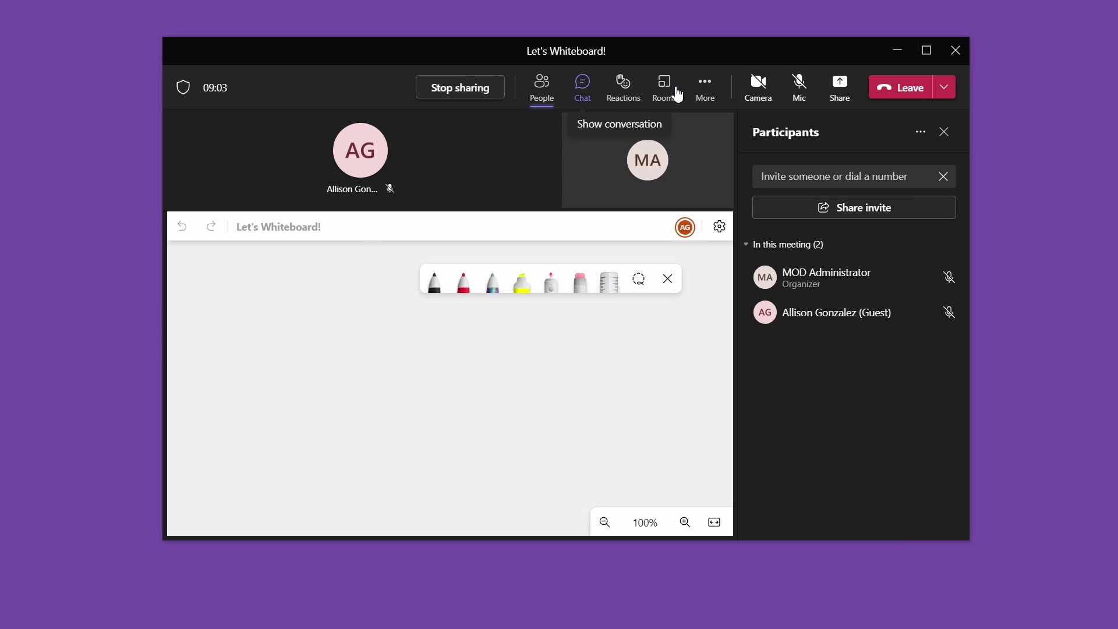
left_click(928, 51)
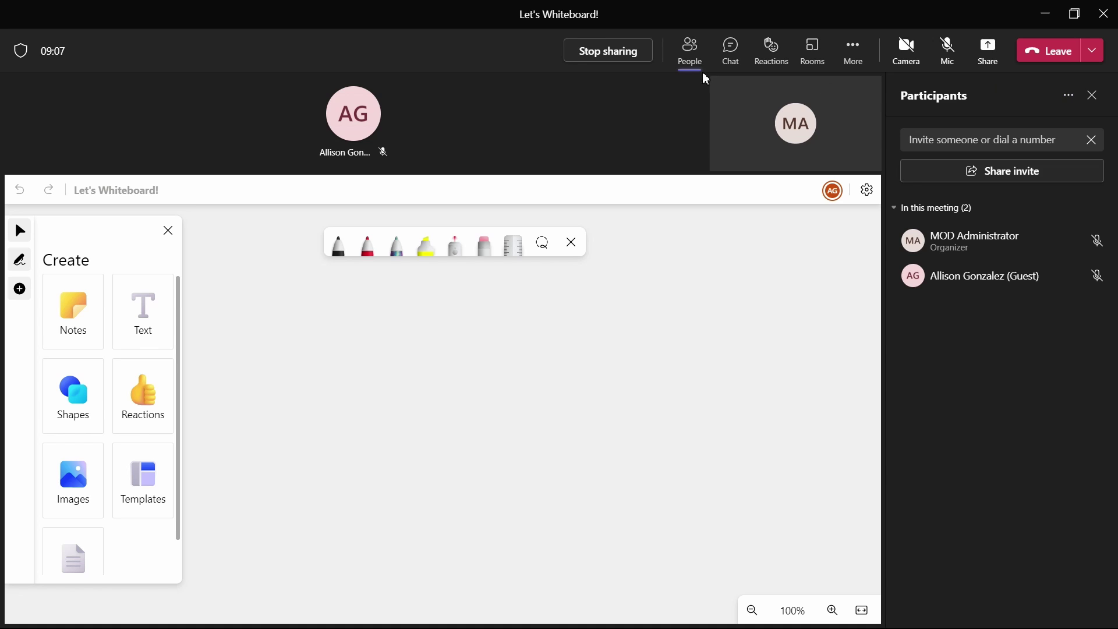
left_click(1101, 96)
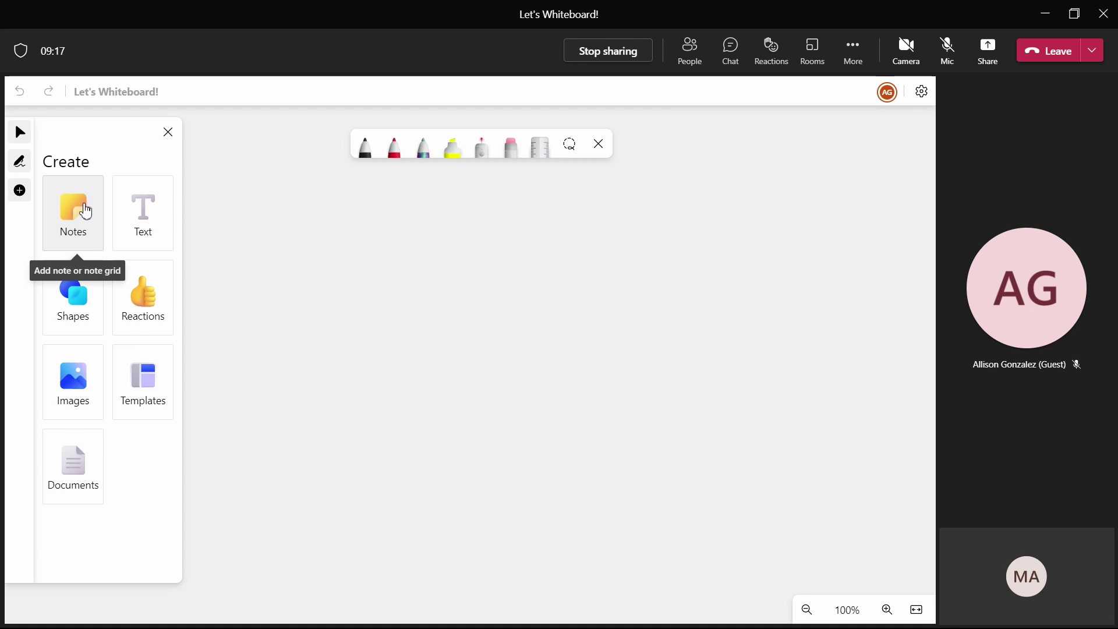
left_click(86, 217)
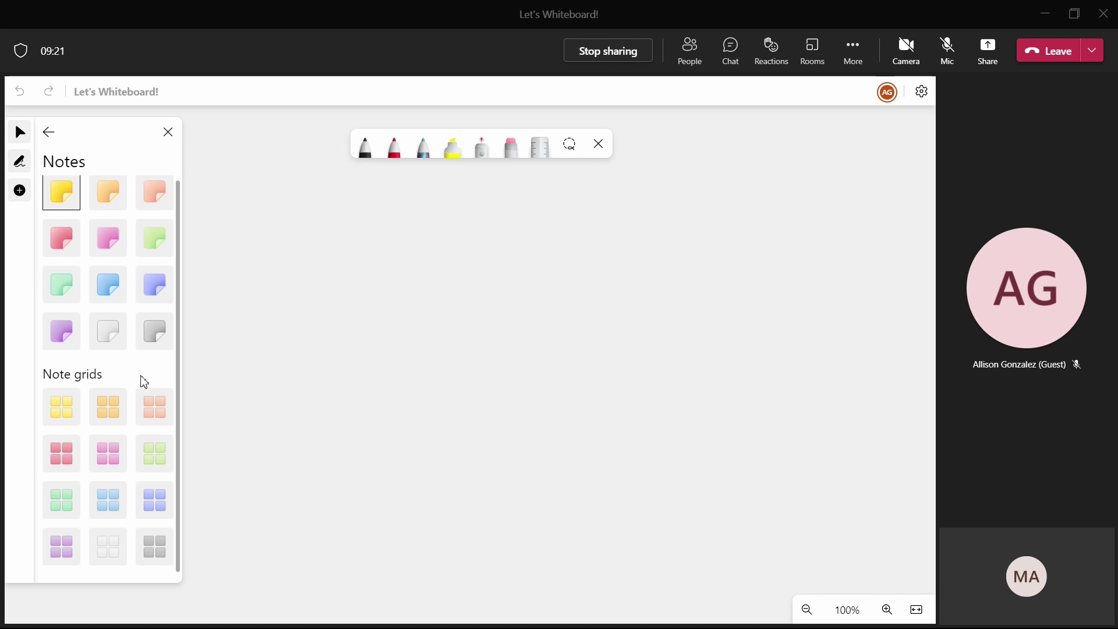
left_click(45, 132)
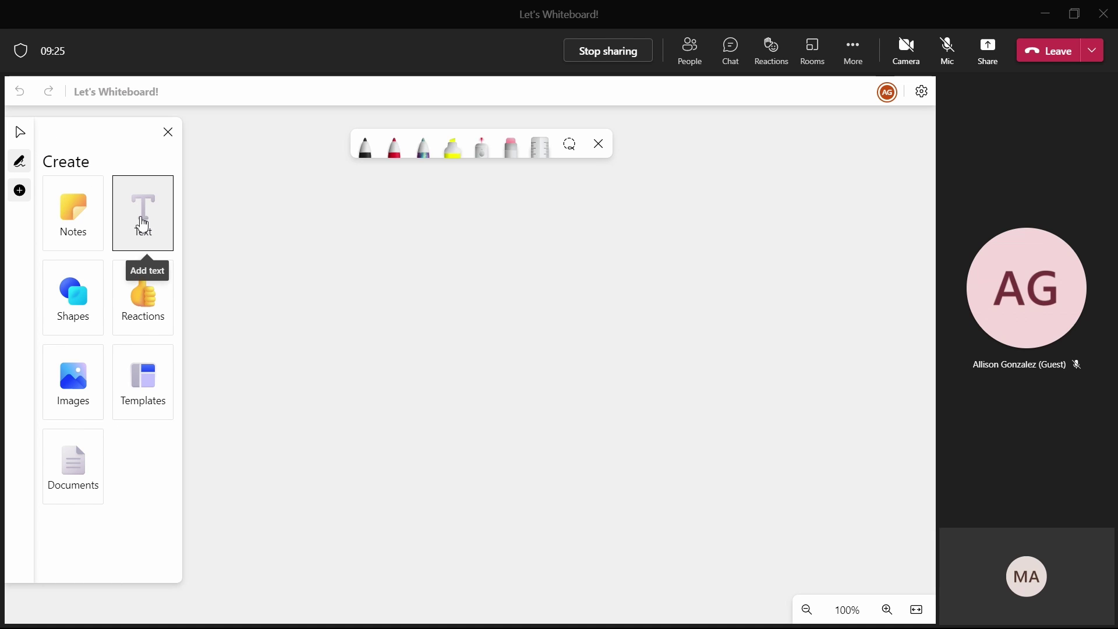
Step: Add a text box reading "Type here" in the upper right area of the whiteboard canvas and view its colour choices
left_click(146, 227)
left_click(618, 191)
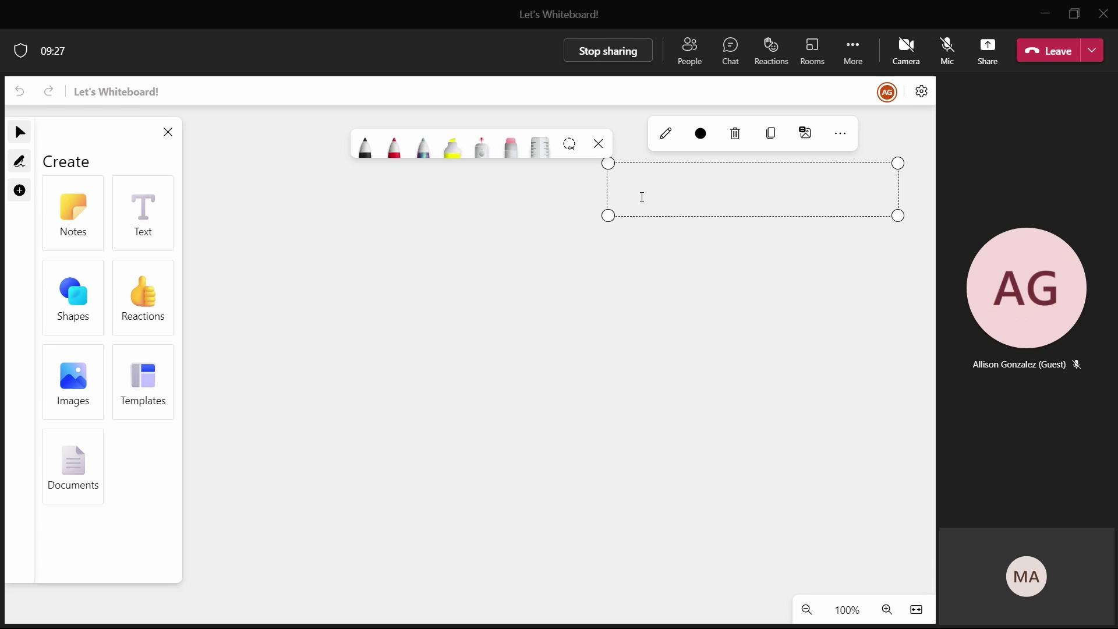
type("Type here")
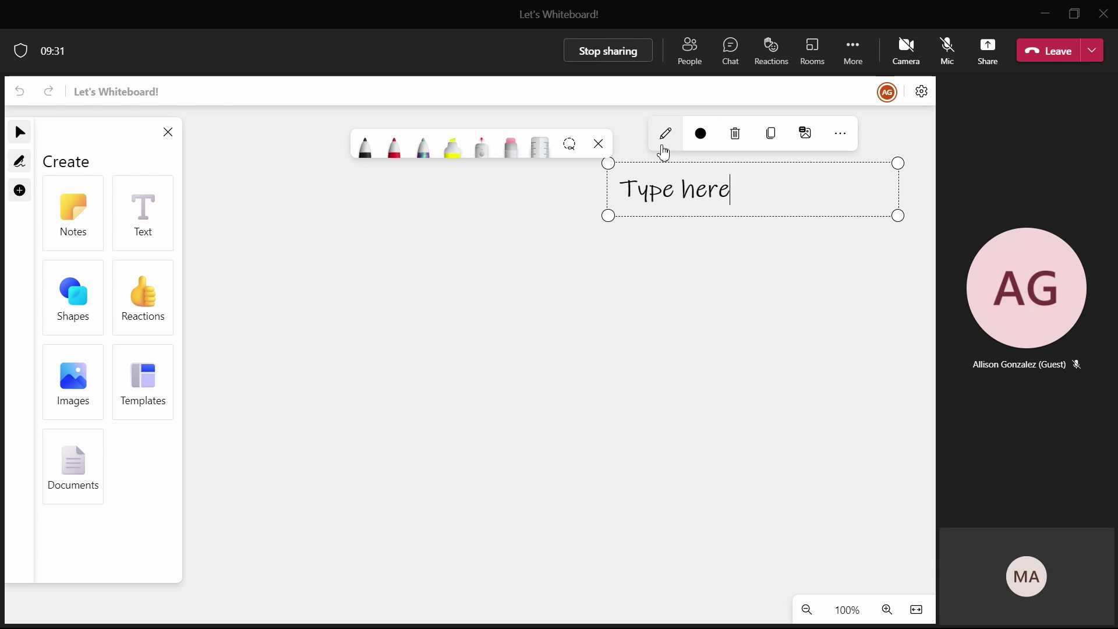
left_click(701, 135)
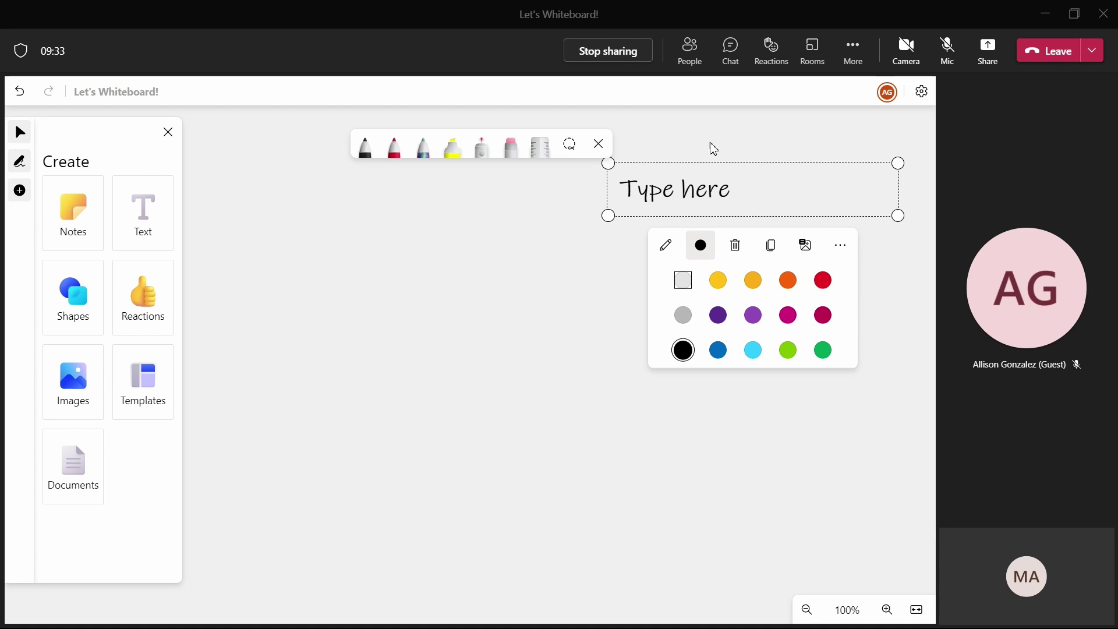
left_click(752, 203)
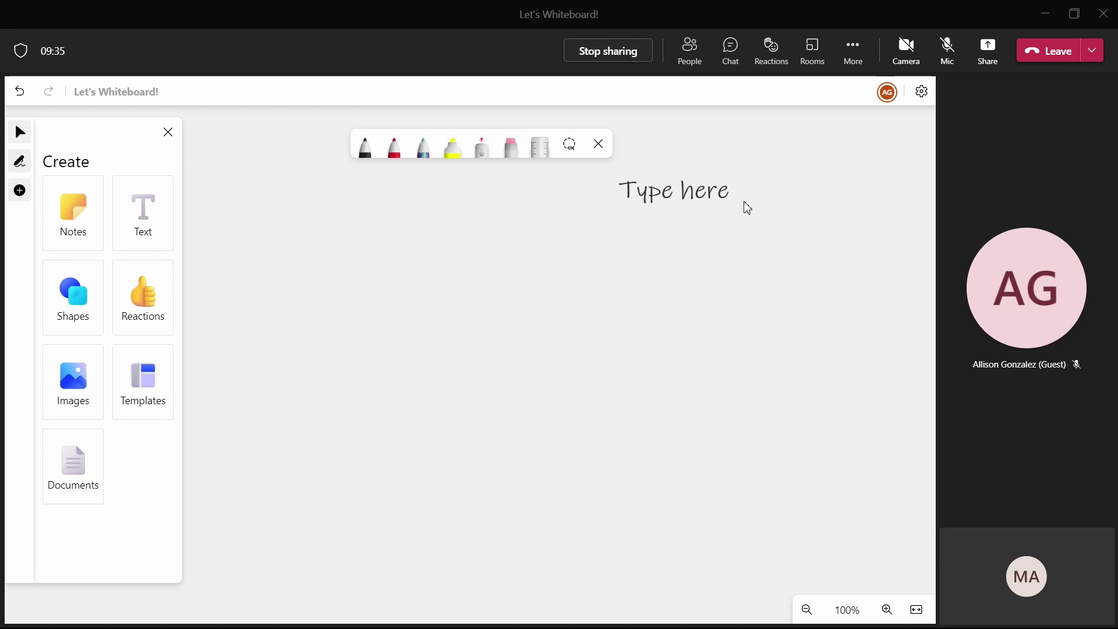
Step: Delete the "Type here" text box from the whiteboard
key("ctrl+z")
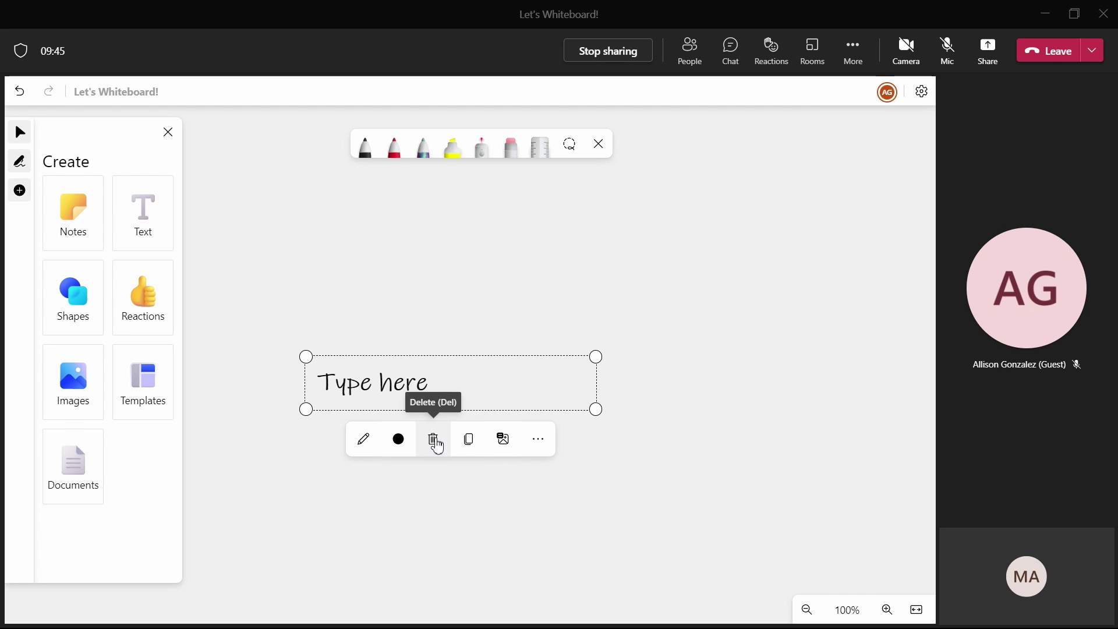
left_click(438, 447)
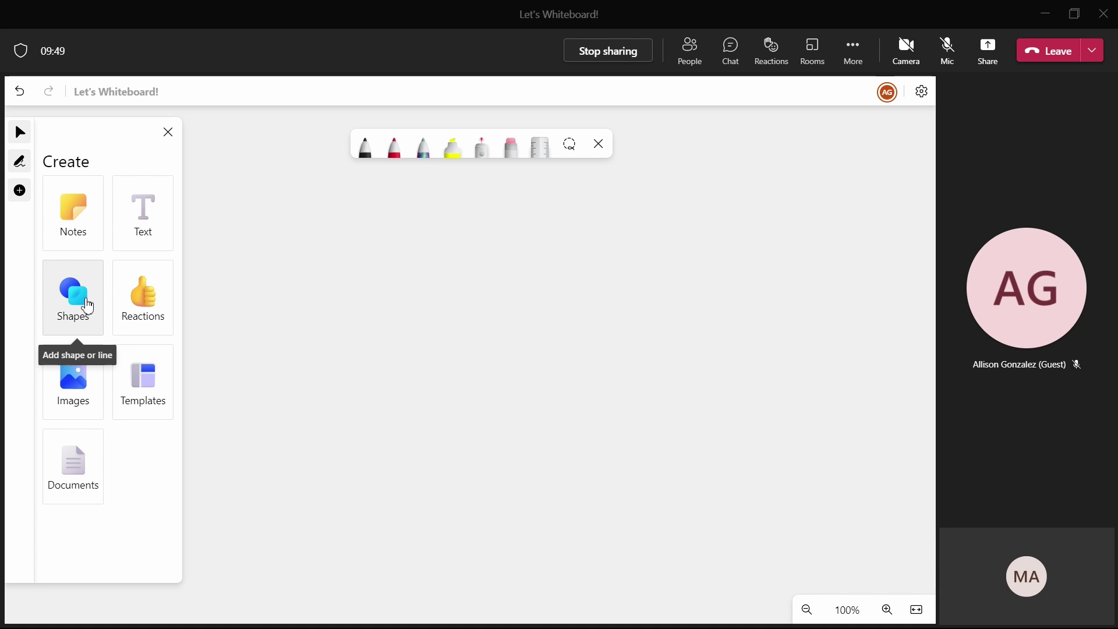
Step: Draw a wide parallelogram shape in the middle of the whiteboard canvas
left_click(90, 304)
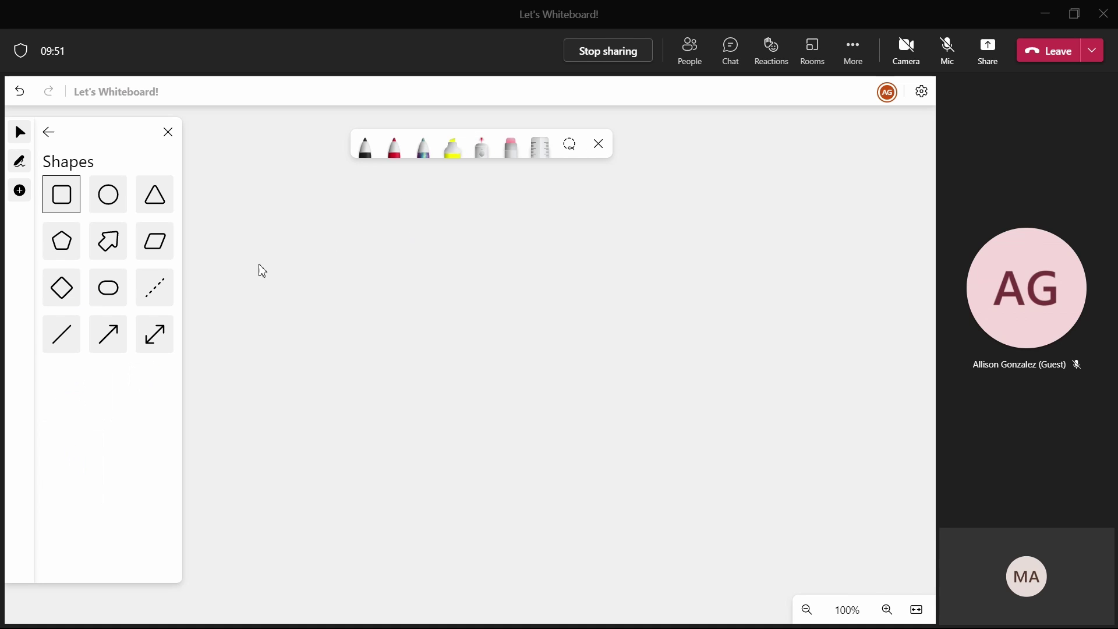
left_click(155, 243)
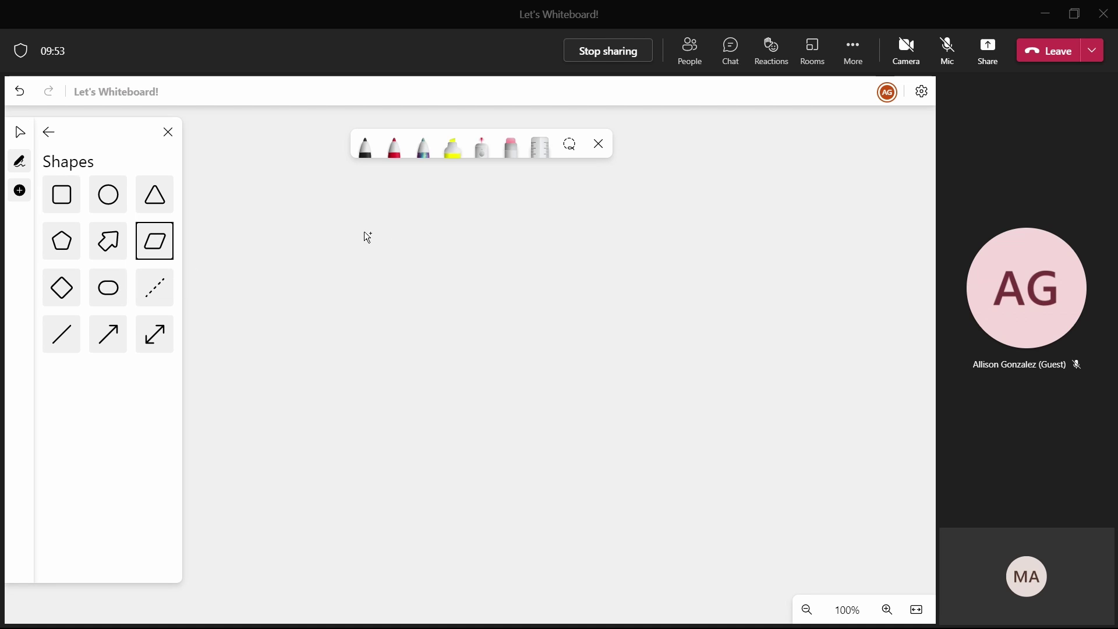
left_click_drag(362, 231, 679, 352)
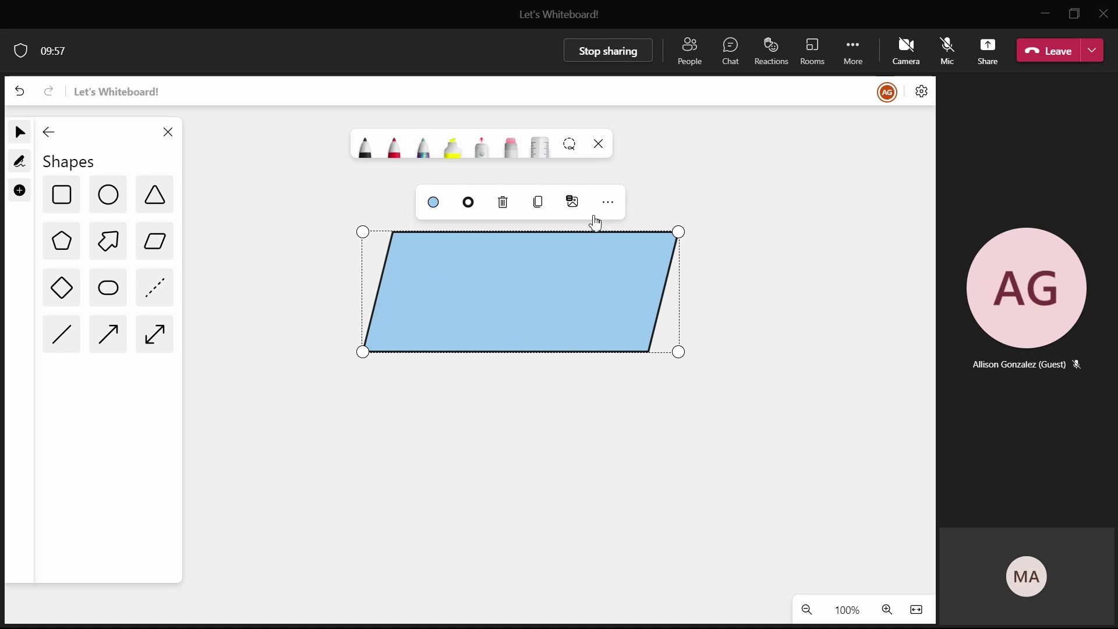
Step: Check the parallelogram's ordering, lock and outline colour options, and delete the shape
left_click(608, 204)
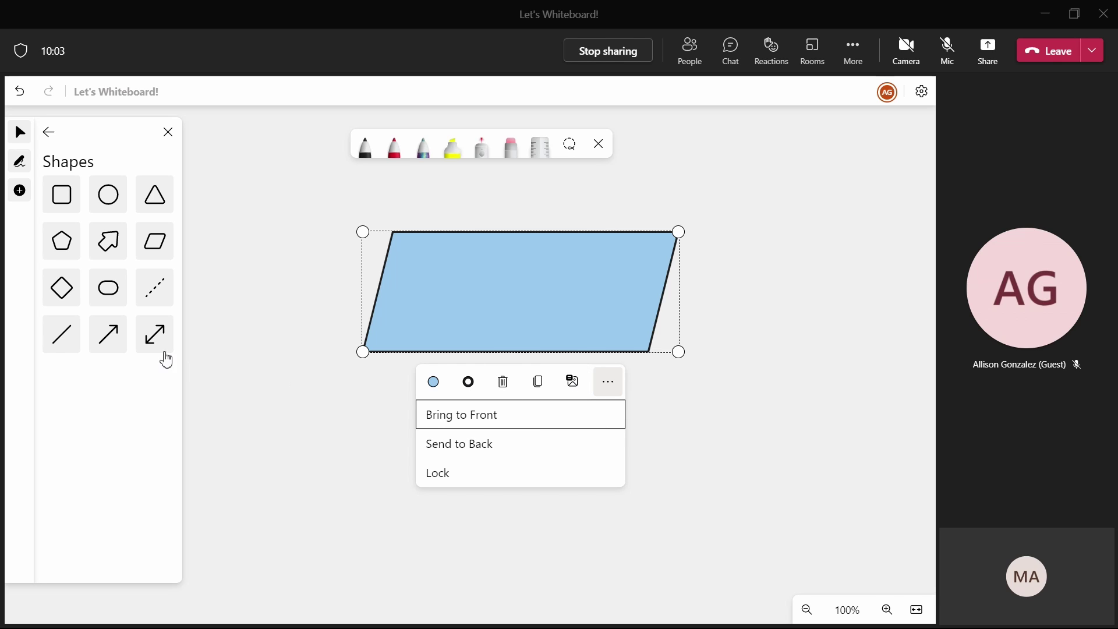
left_click(472, 386)
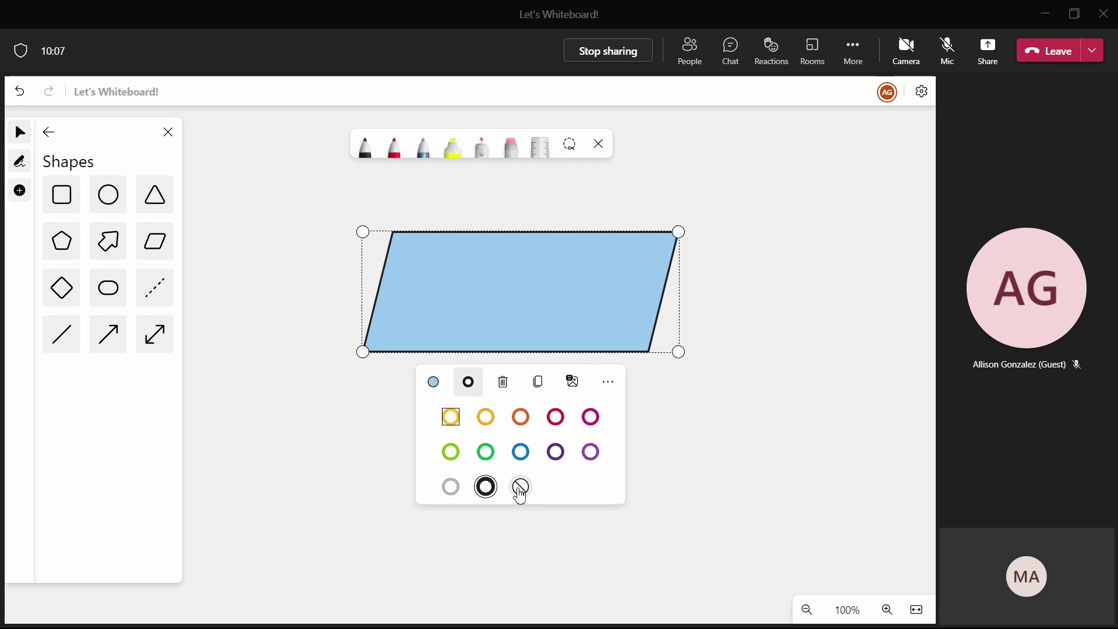
left_click(505, 384)
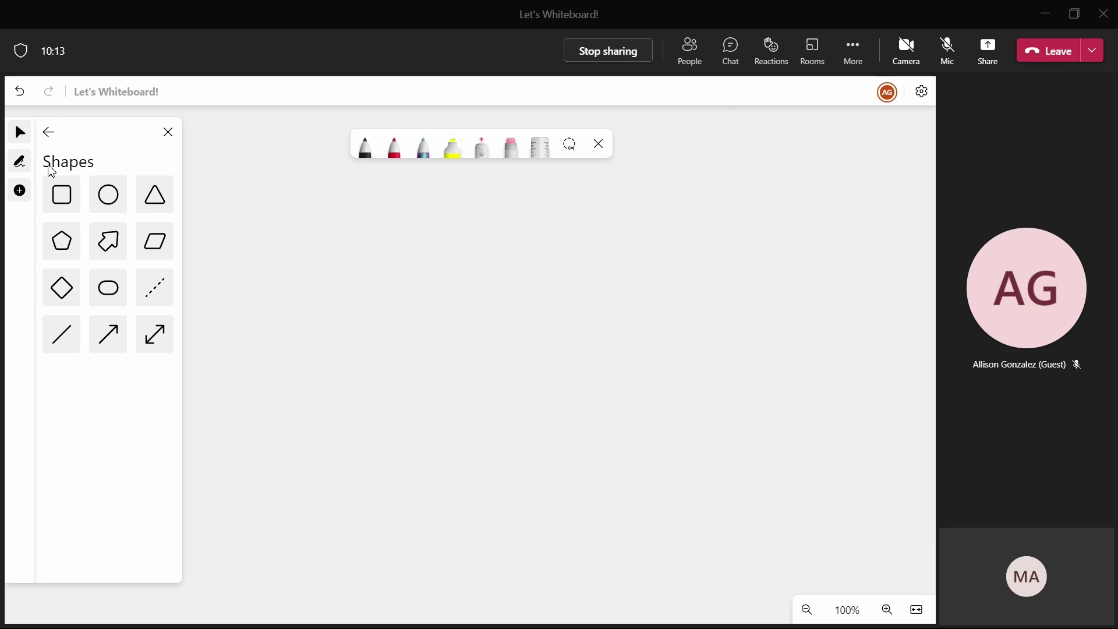
left_click(50, 133)
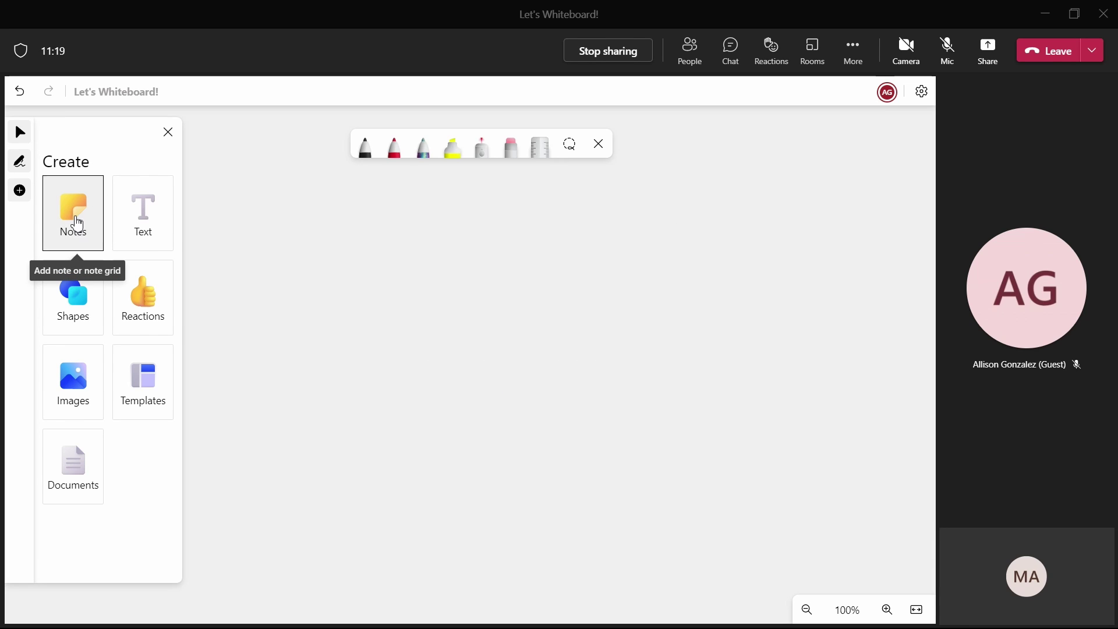
Step: Place a pink sticky note in the upper left area of the whiteboard canvas
left_click(78, 224)
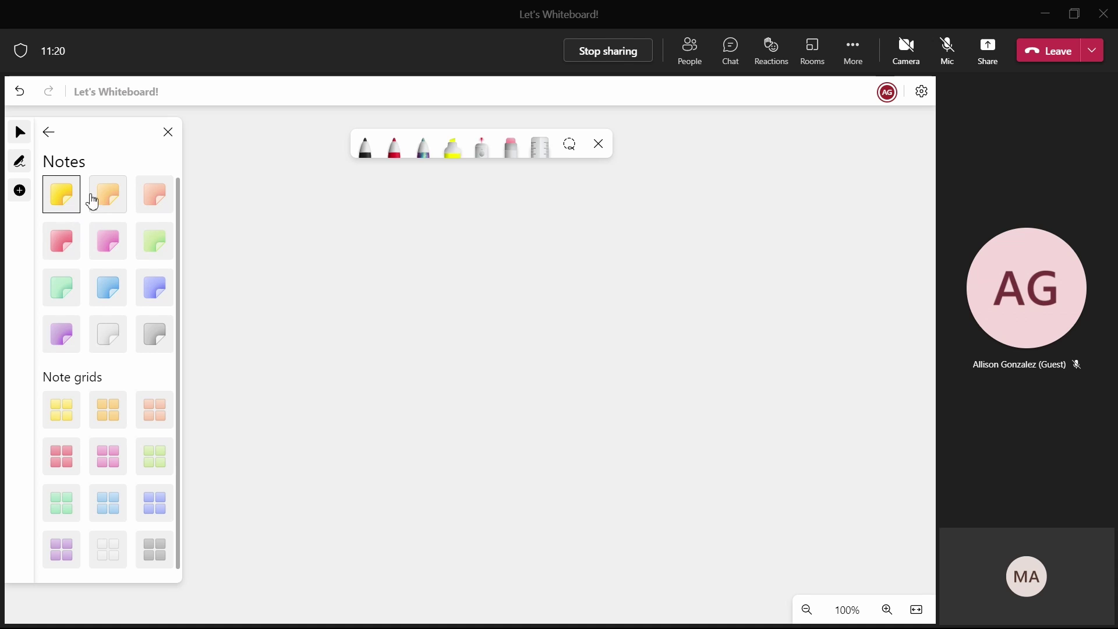
left_click(108, 240)
left_click(308, 221)
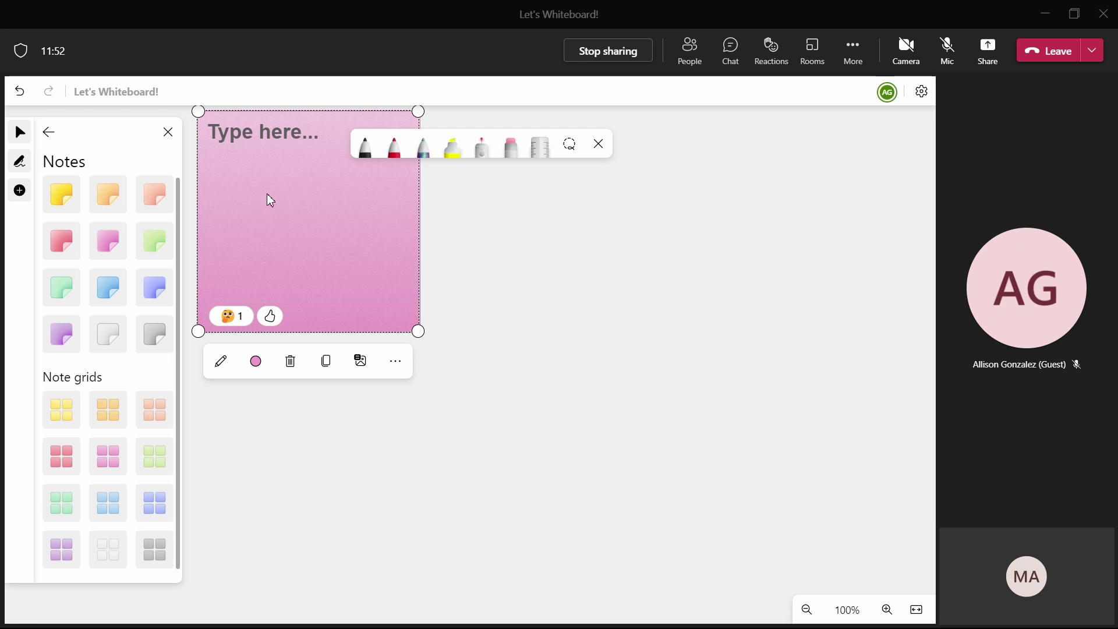
Step: Delete the pink sticky note from the whiteboard
mouse_move(269, 315)
left_click(292, 368)
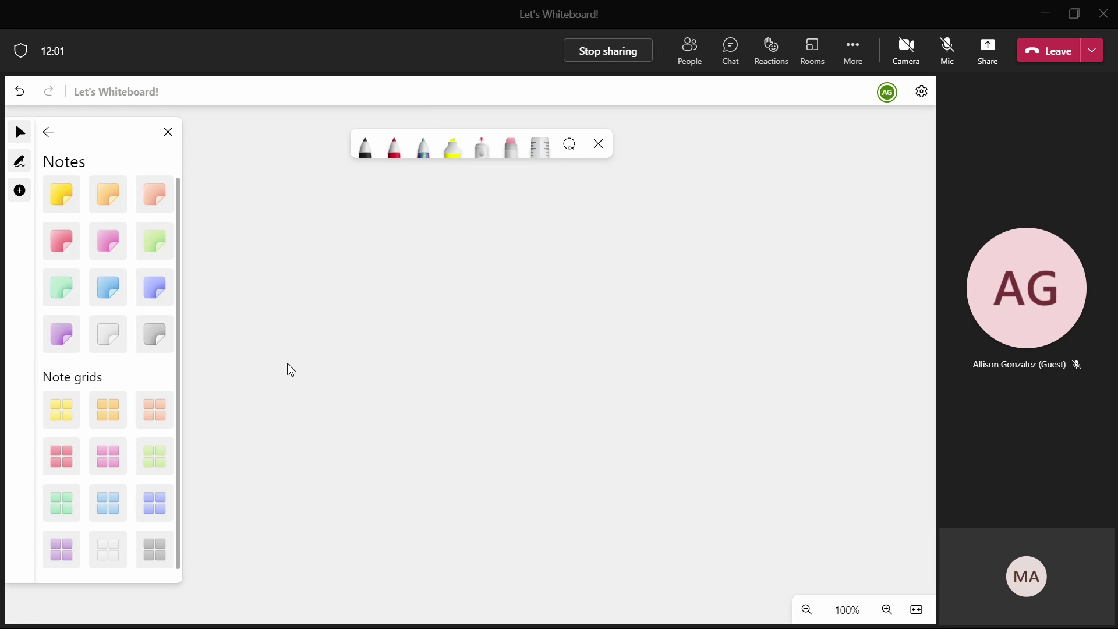
Step: Browse the whiteboard templates available in the Brainstorming category
left_click(49, 140)
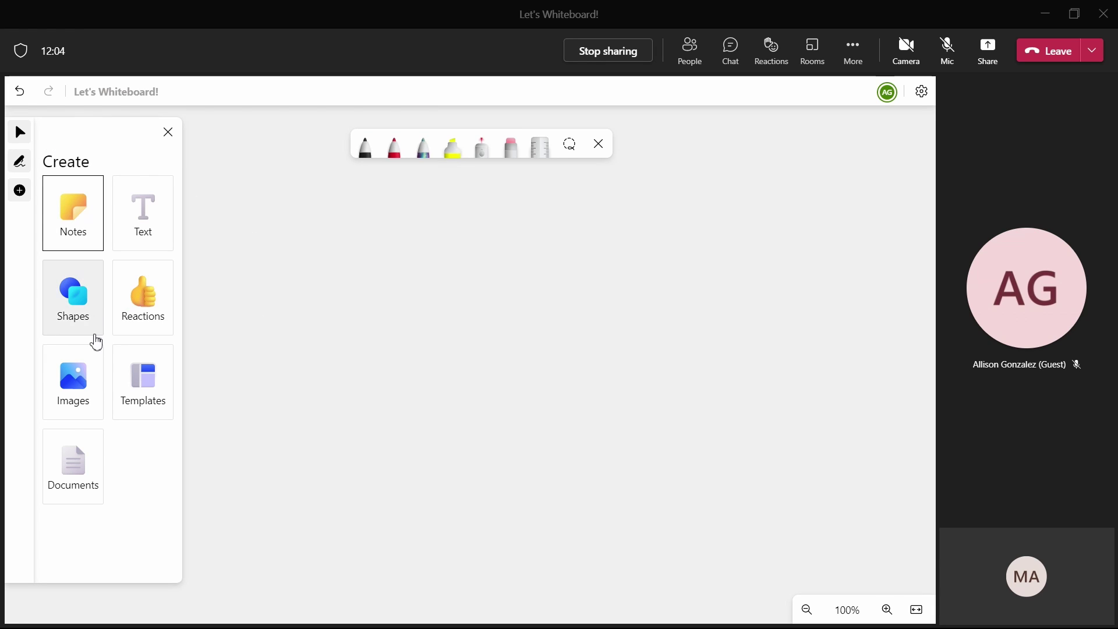
left_click(133, 386)
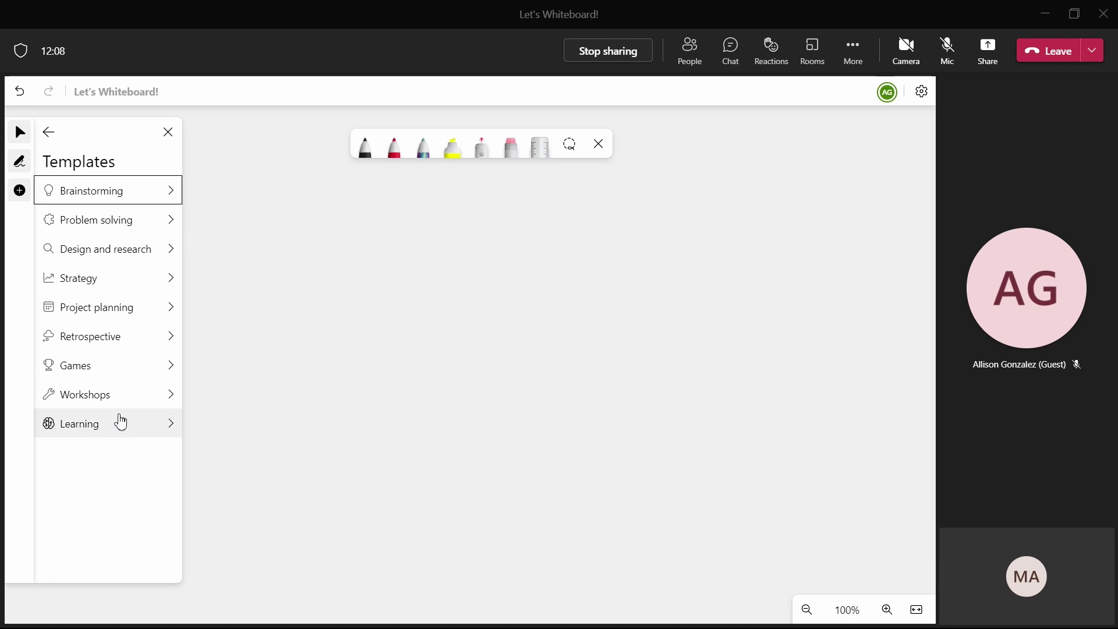
left_click(117, 201)
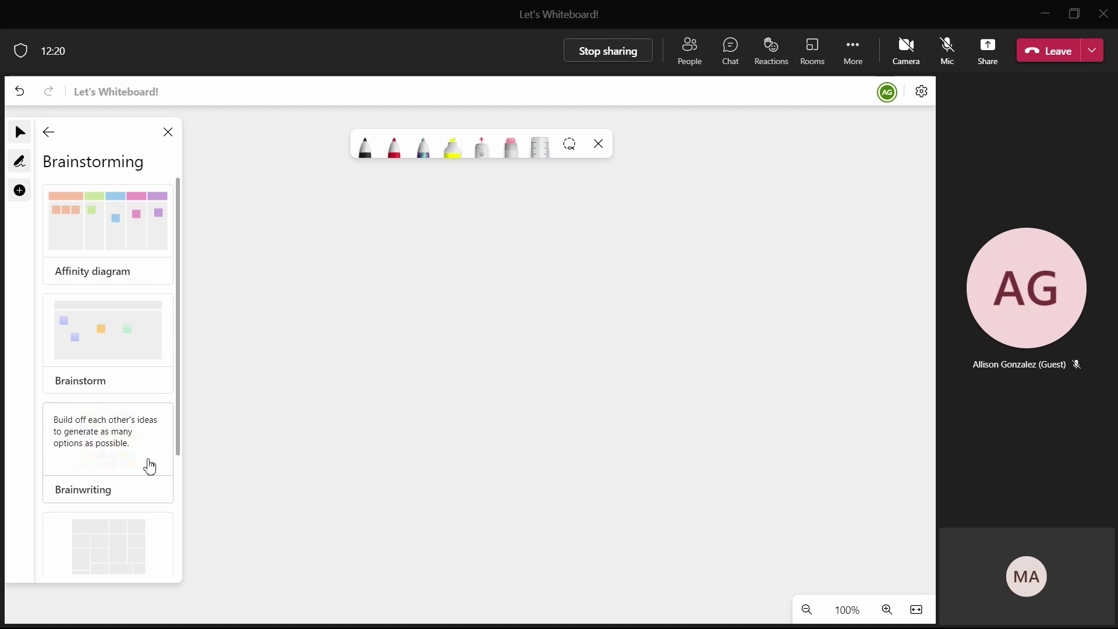
scroll(148, 465, "down", 1)
scroll(149, 466, "down", 1)
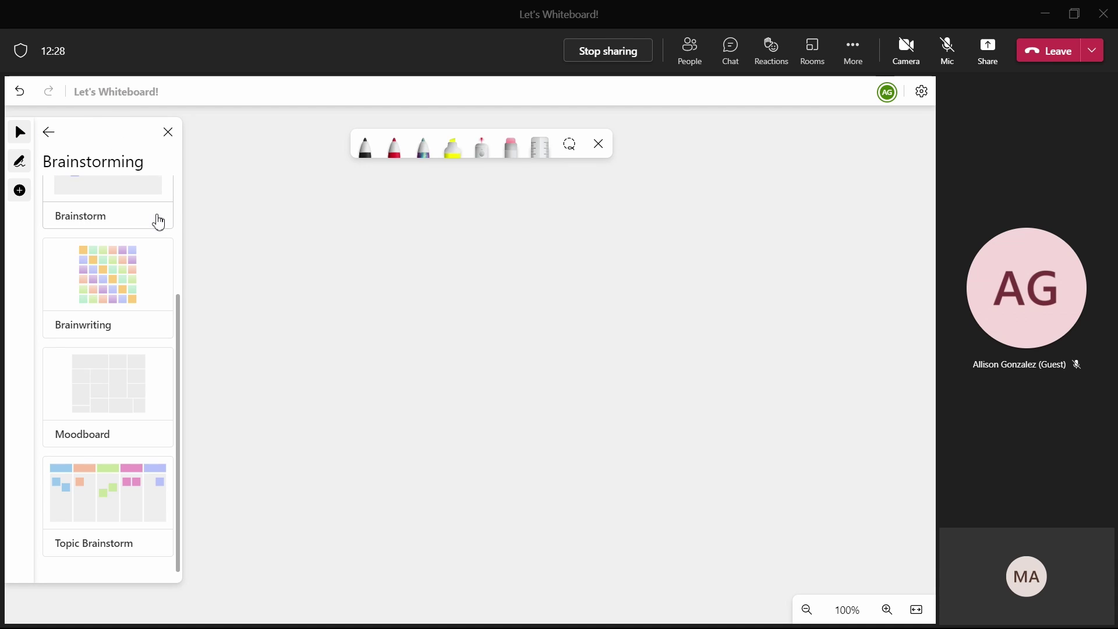
Step: Browse the whiteboard templates available in the Problem solving category
left_click(49, 132)
left_click(94, 216)
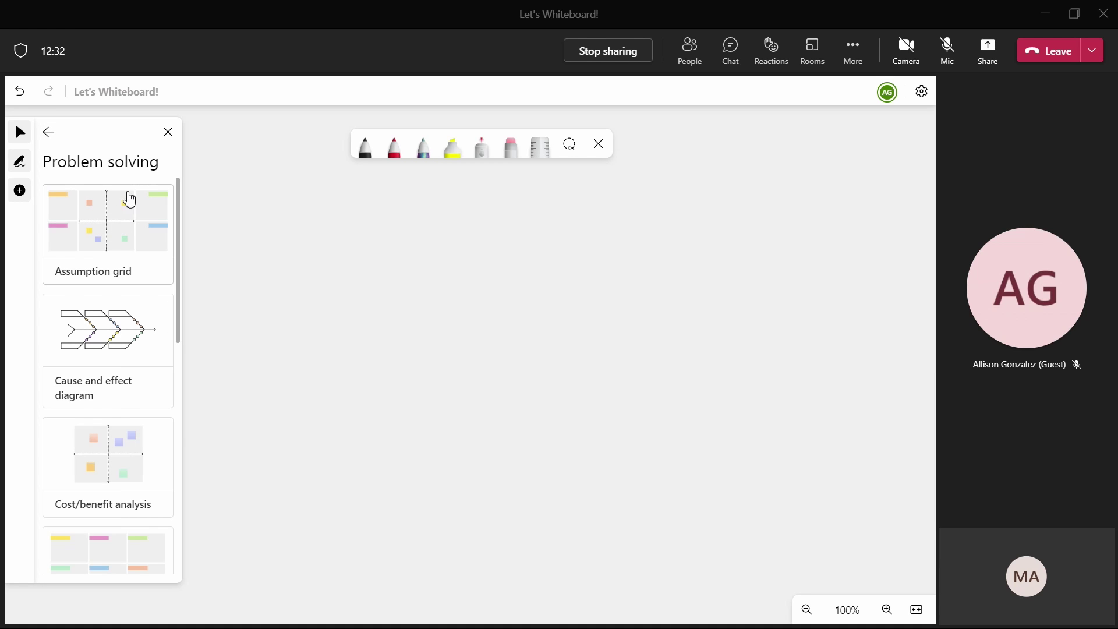
scroll(138, 284, "down", 1)
scroll(138, 284, "down", 1)
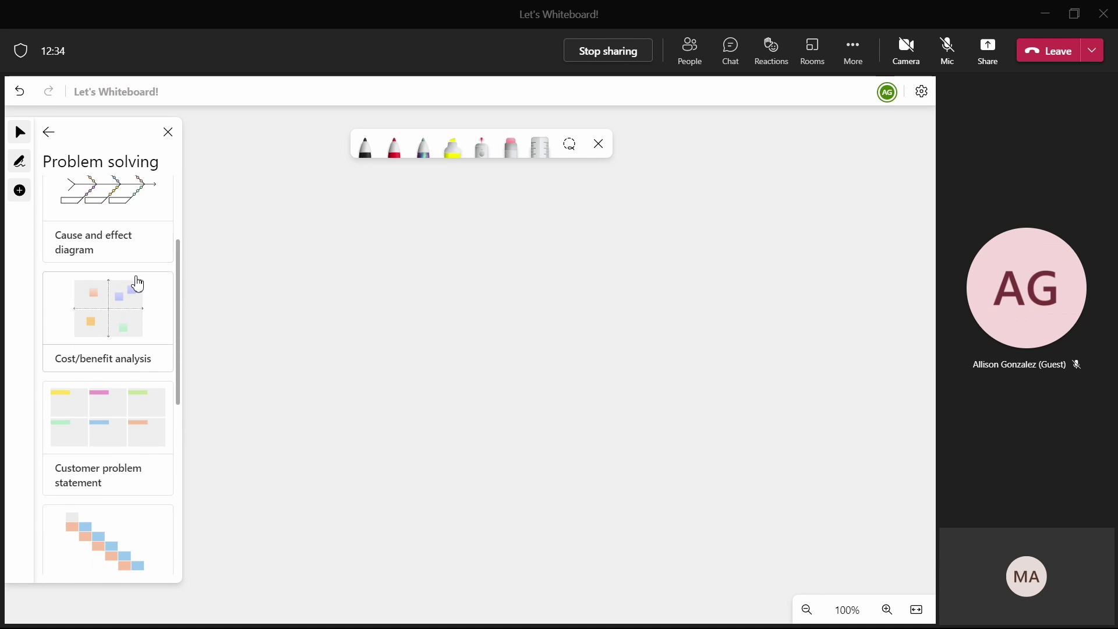
scroll(142, 274, "down", 2)
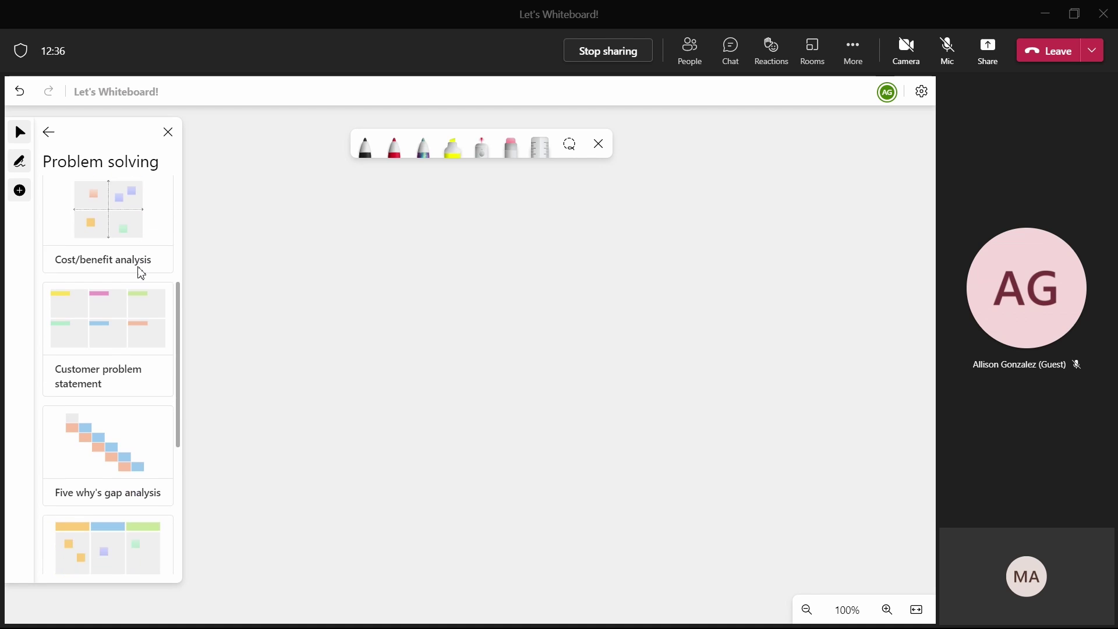
scroll(167, 249, "down", 3)
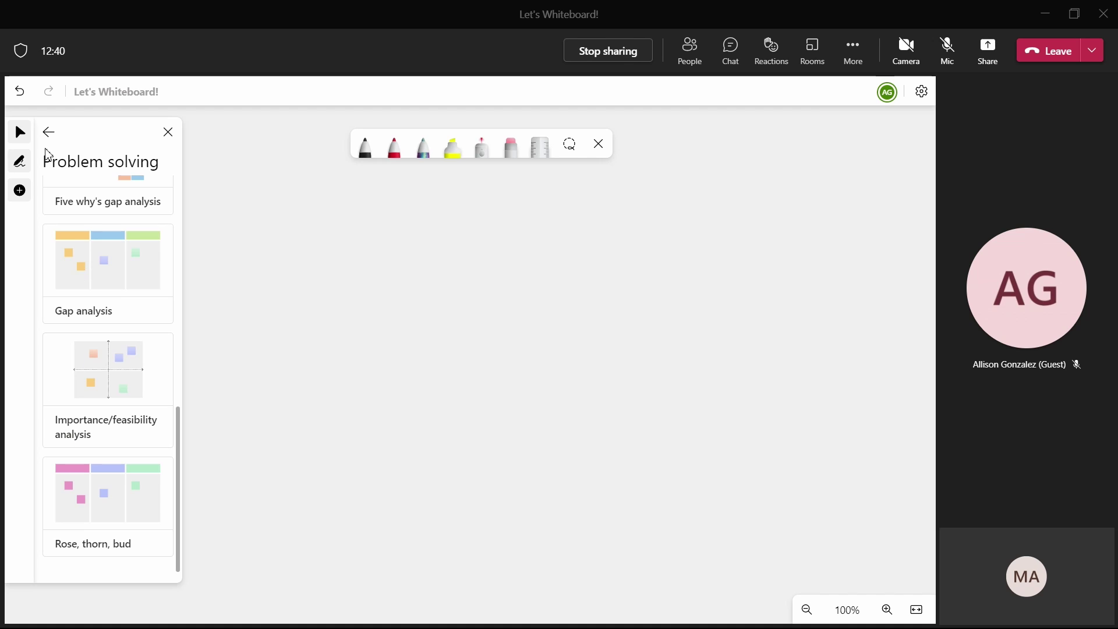
Step: Browse the whiteboard templates available in the Design and research category
left_click(48, 133)
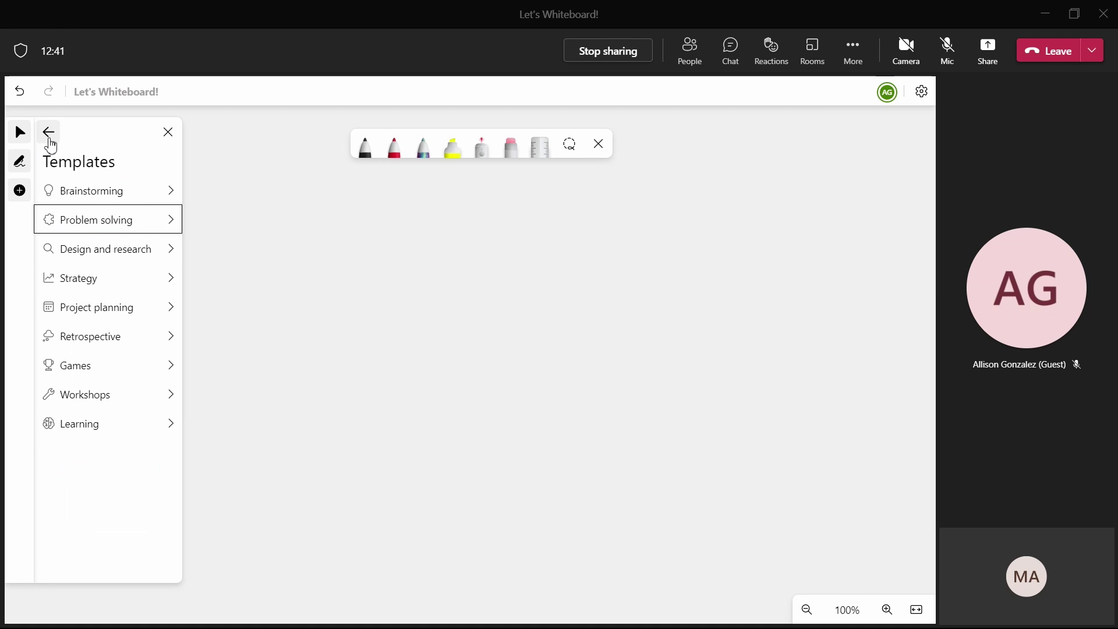
left_click(100, 256)
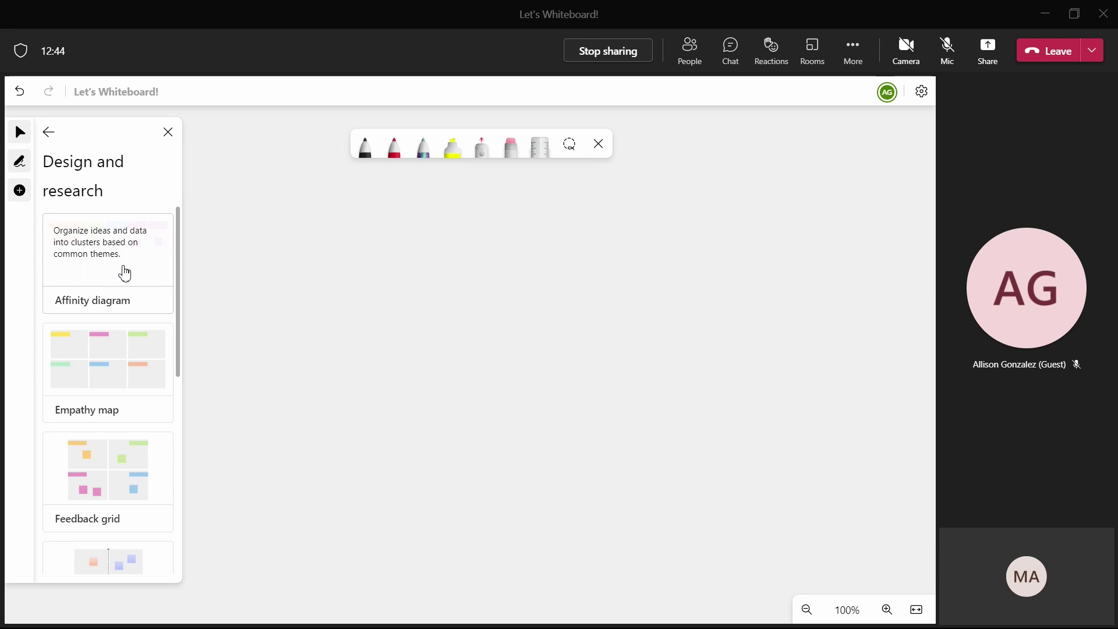
scroll(122, 273, "down", 3)
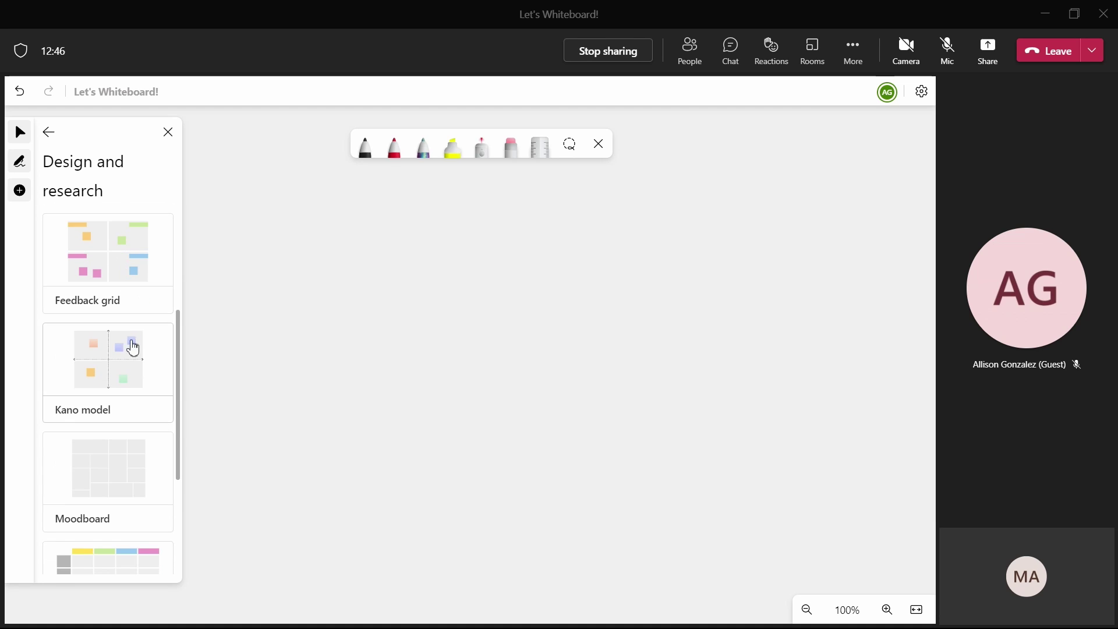
scroll(132, 338, "down", 3)
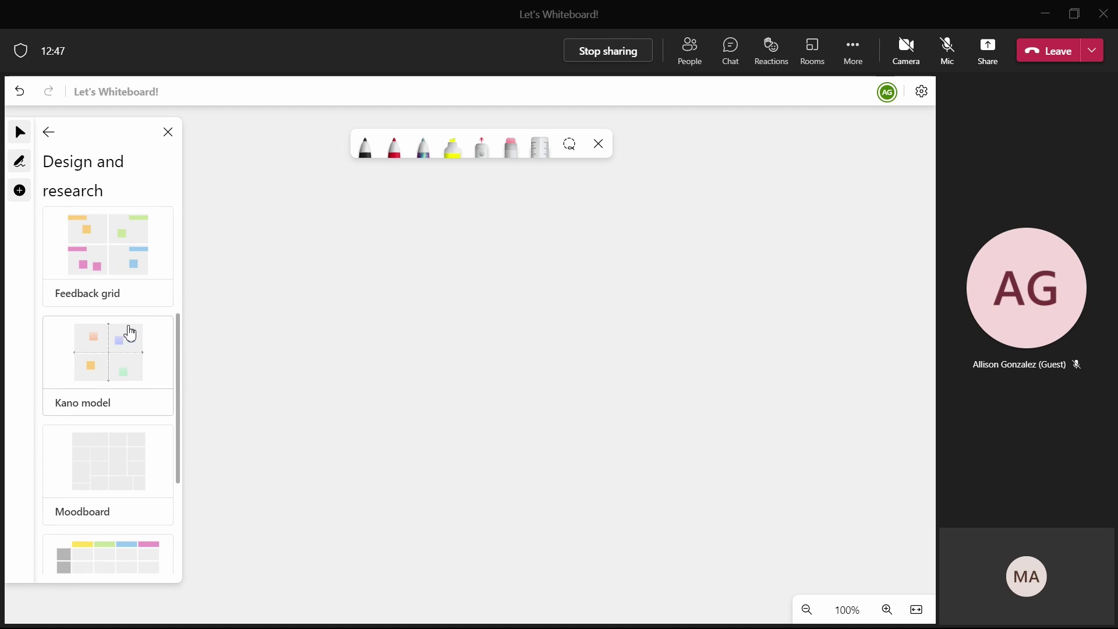
Step: Insert the Daily stand-up template from the Project planning category and enlarge it to fill most of the visible canvas
left_click(49, 132)
left_click(113, 307)
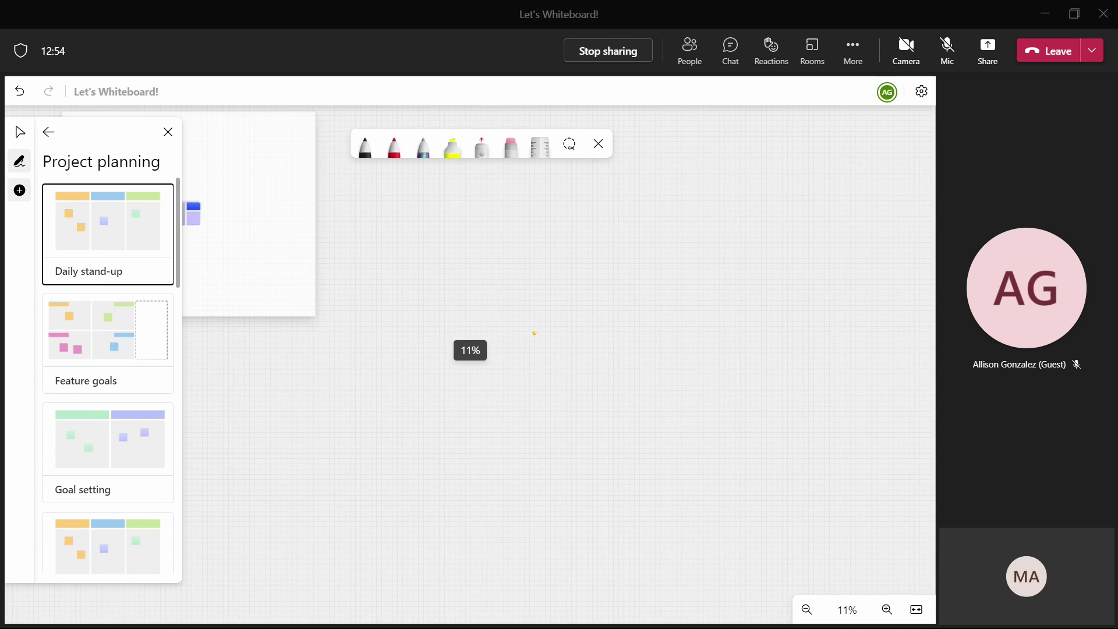
left_click_drag(192, 213, 364, 289)
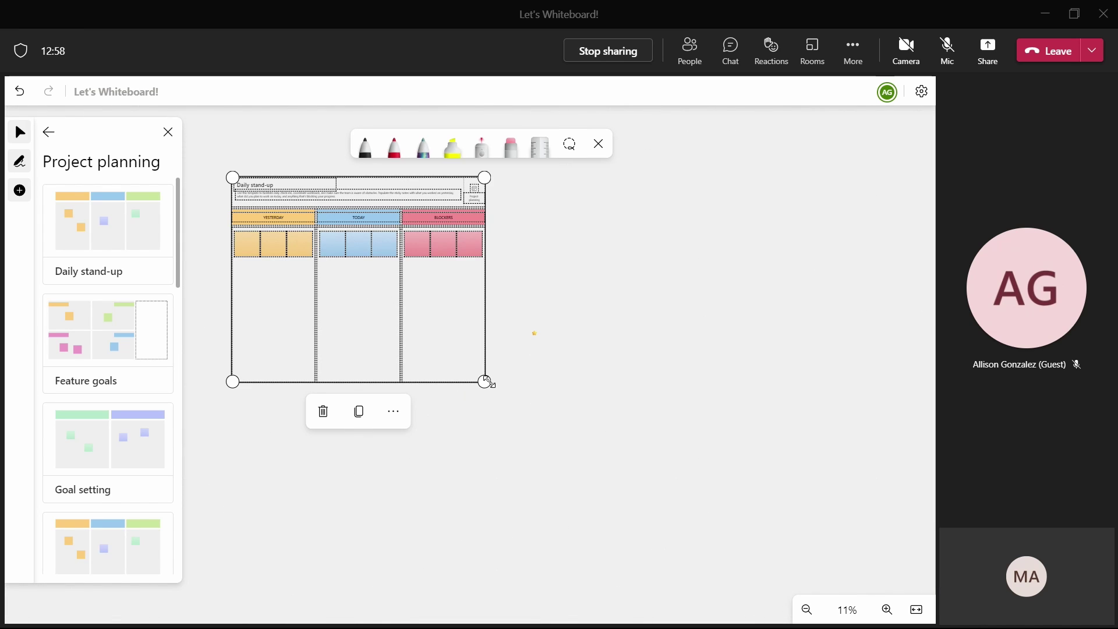
left_click_drag(487, 381, 804, 555)
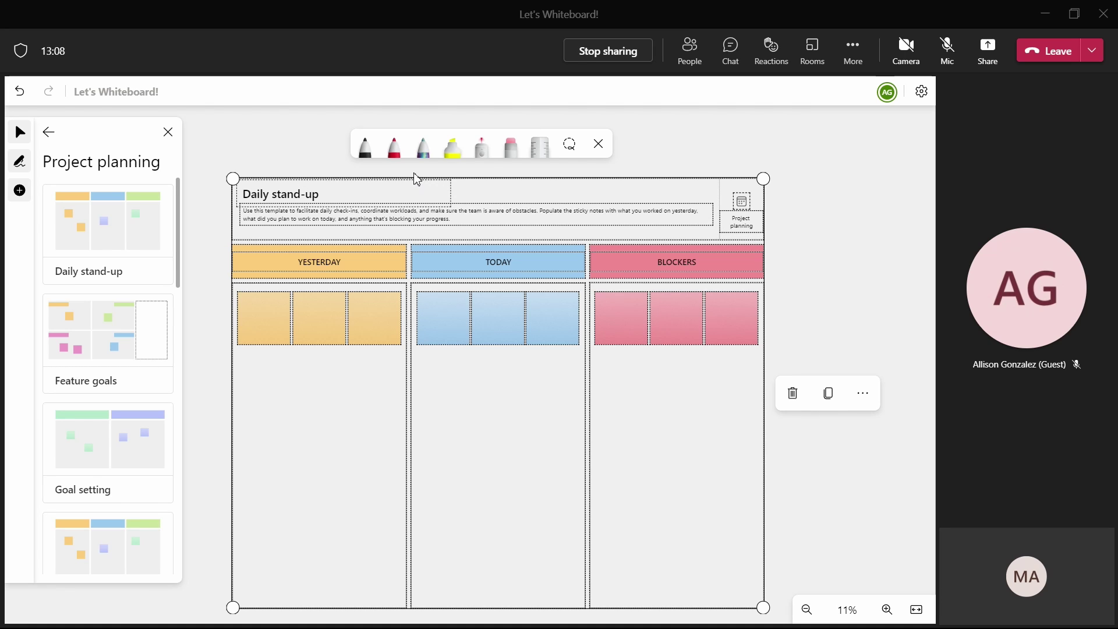
Step: Change the template's title to "August daily stand-up"
left_click(273, 195)
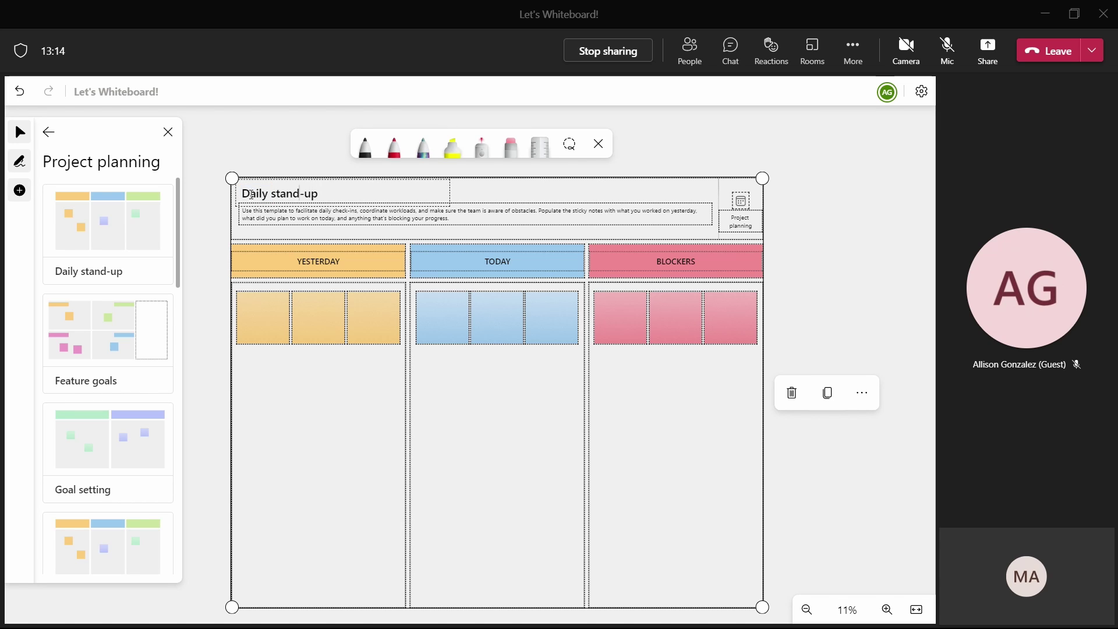
type("August")
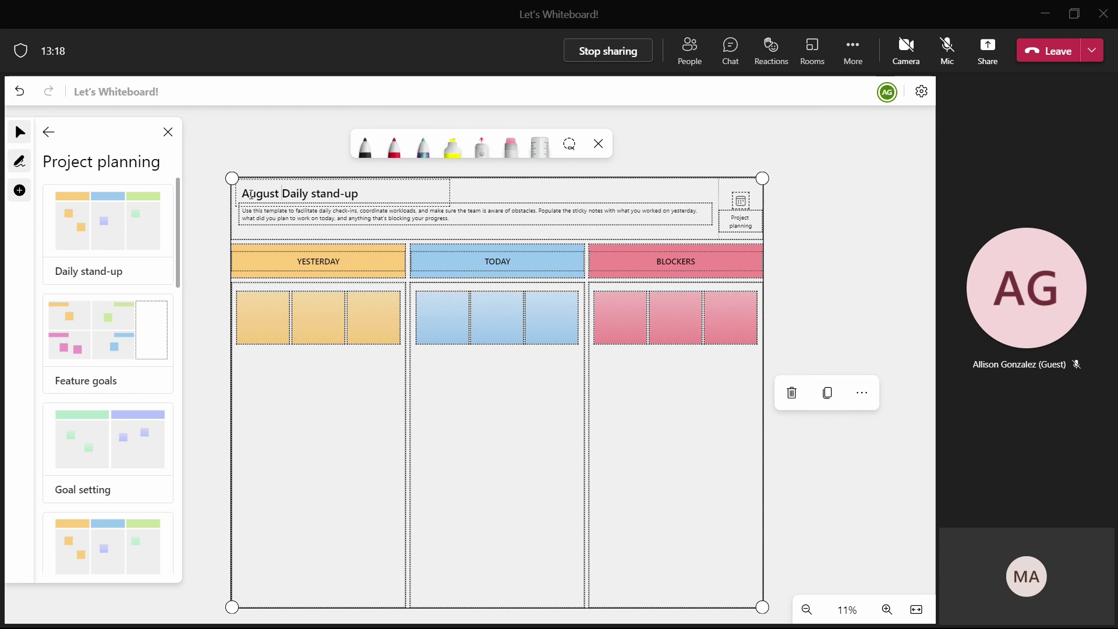
key("Delete")
type("d")
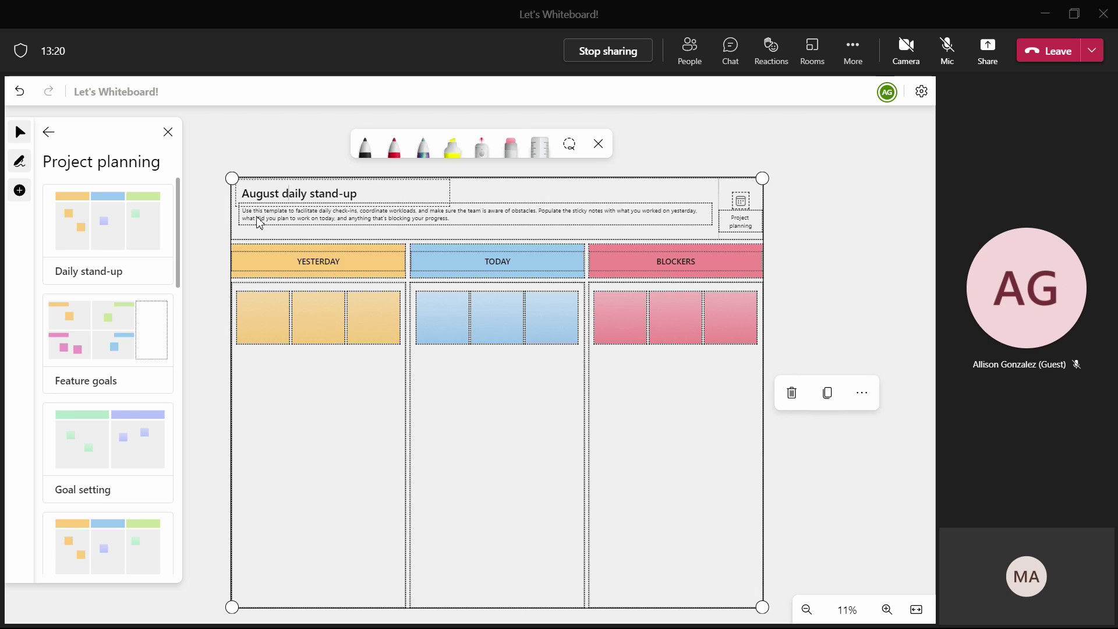
Step: Delete the instruction text below the title of the stand-up template
left_click(483, 228)
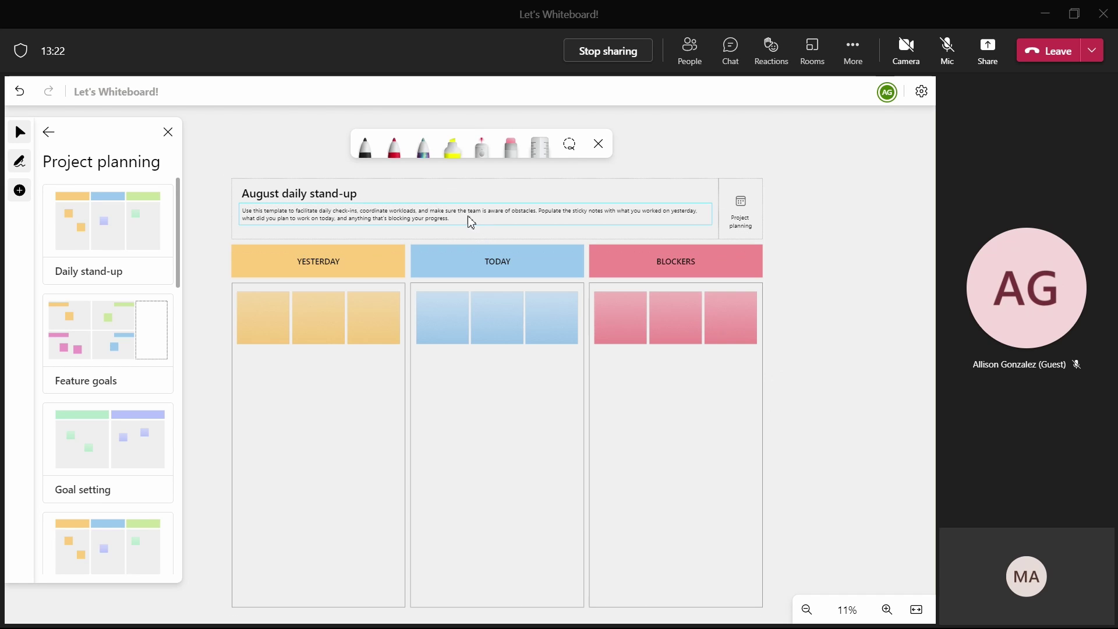
key("ctrl+a")
key("Delete")
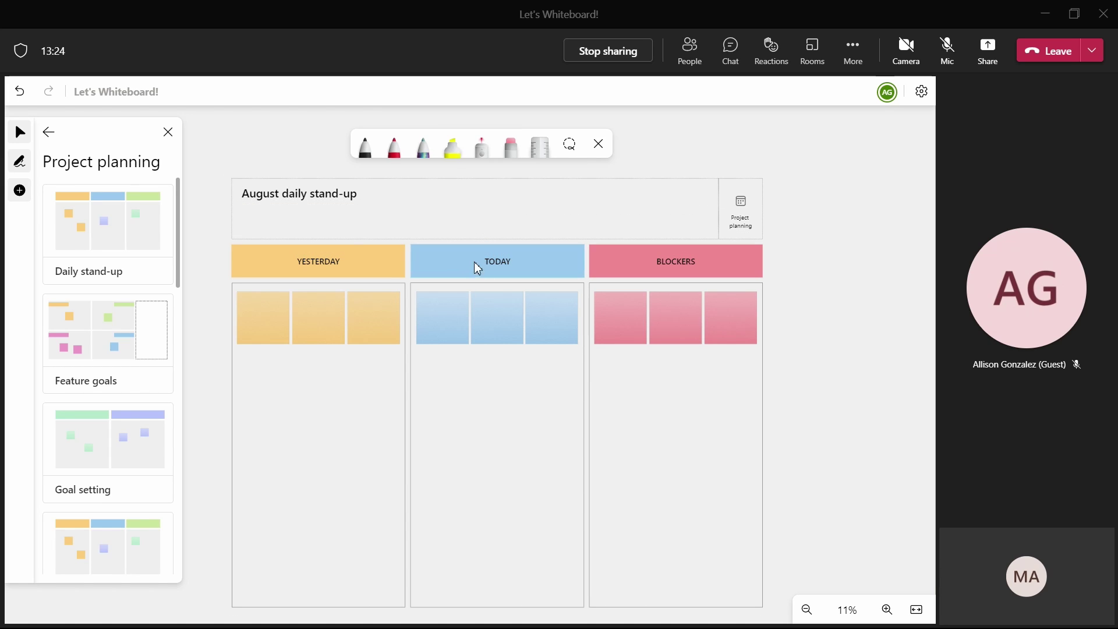
Step: Enlarge the "August daily stand-up" title to fill the header box and color it magenta
left_click(254, 201)
left_click_drag(449, 207, 711, 226)
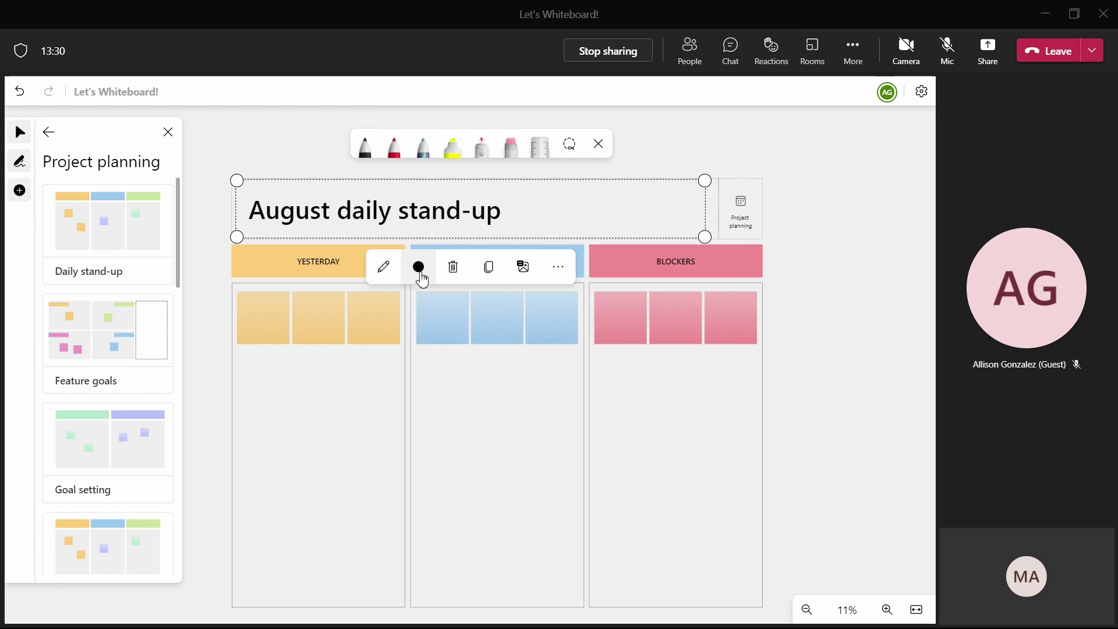
left_click(419, 267)
left_click(859, 233)
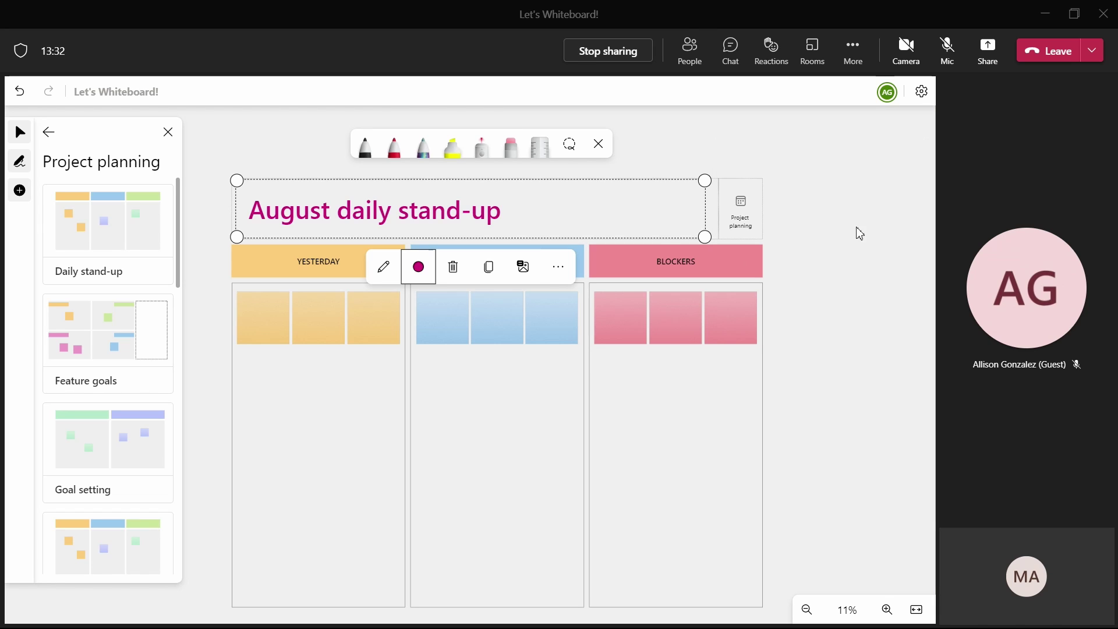
Step: Add the text "Hello!" to the first sticky note in the Yesterday column
left_click(297, 265)
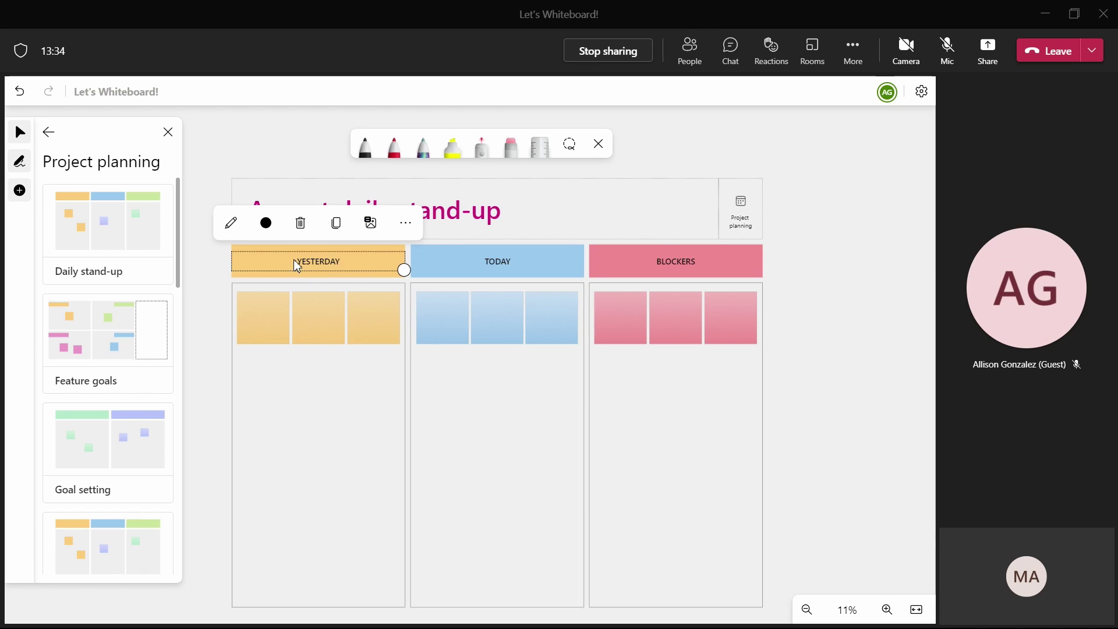
left_click(257, 328)
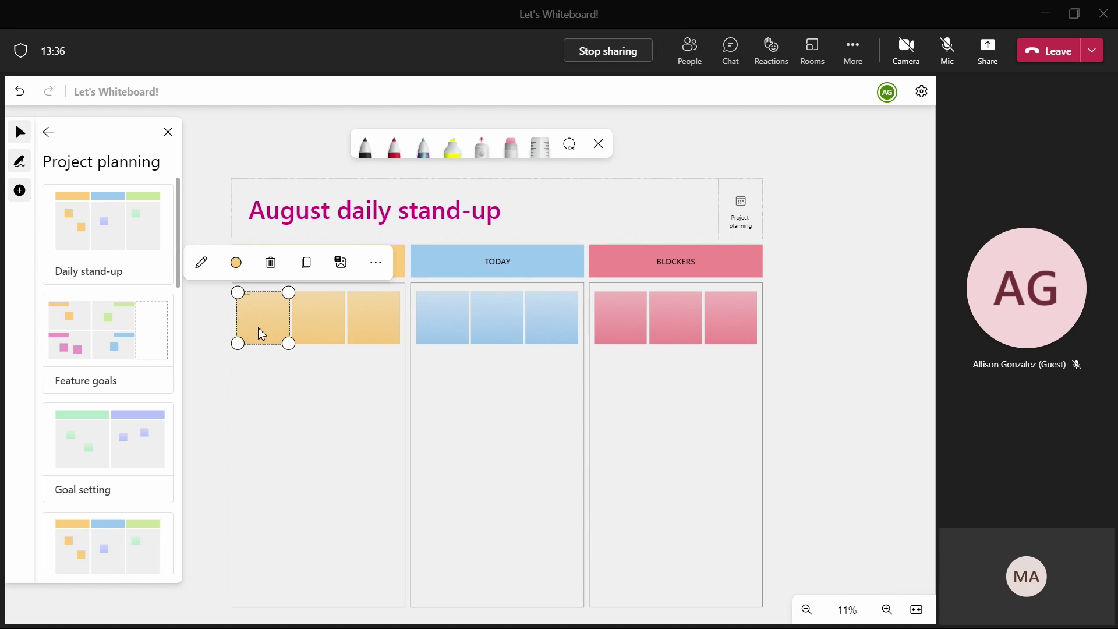
left_click(691, 384)
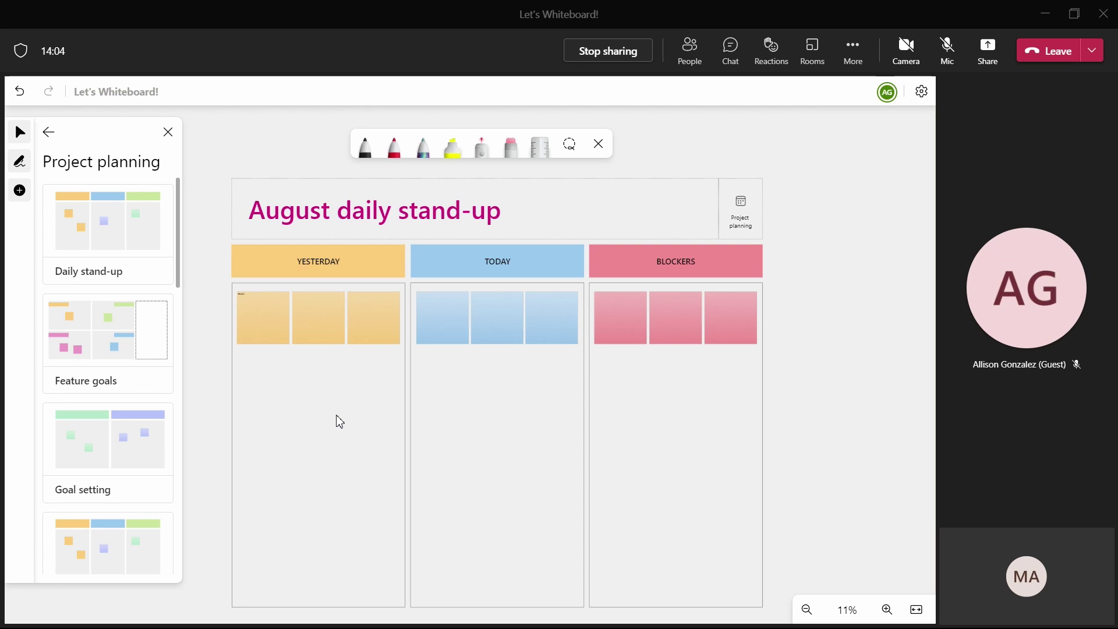
Step: Add a heart reaction to the "Hello!" sticky note in the Yesterday column
left_click(246, 300)
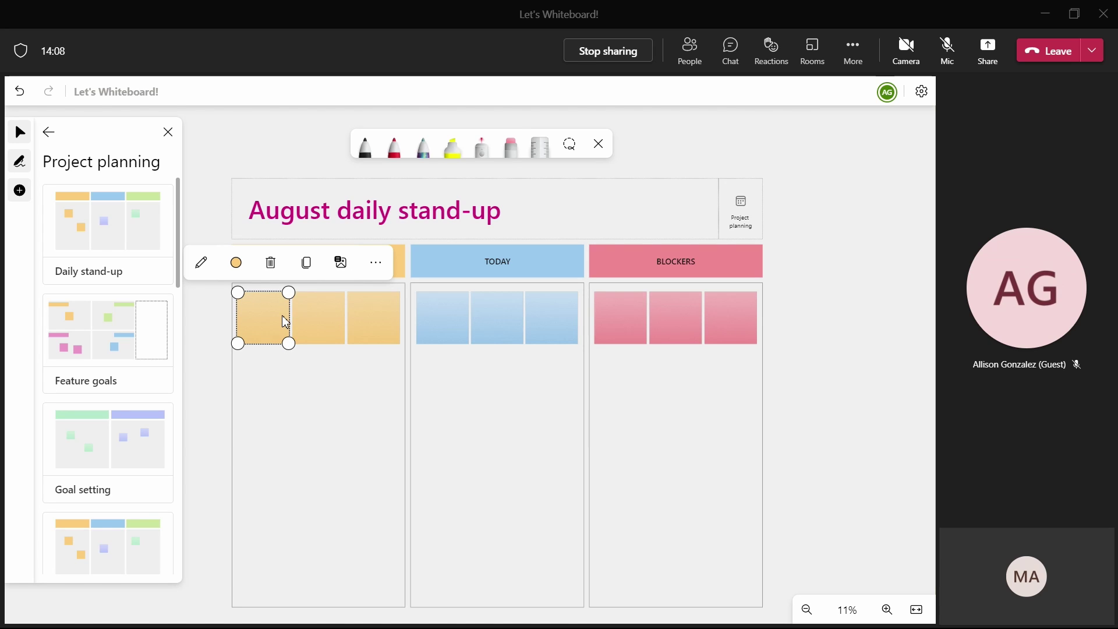
left_click(886, 609)
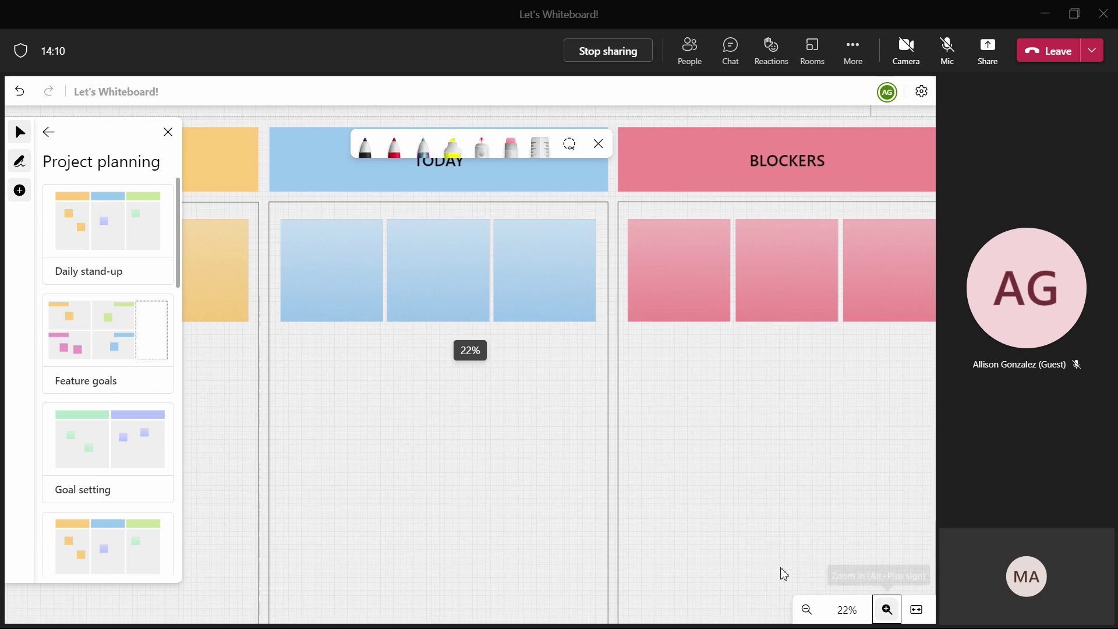
mouse_move(251, 388)
left_mouse_down()
mouse_move(457, 404)
mouse_move(290, 377)
mouse_move(252, 385)
left_mouse_up()
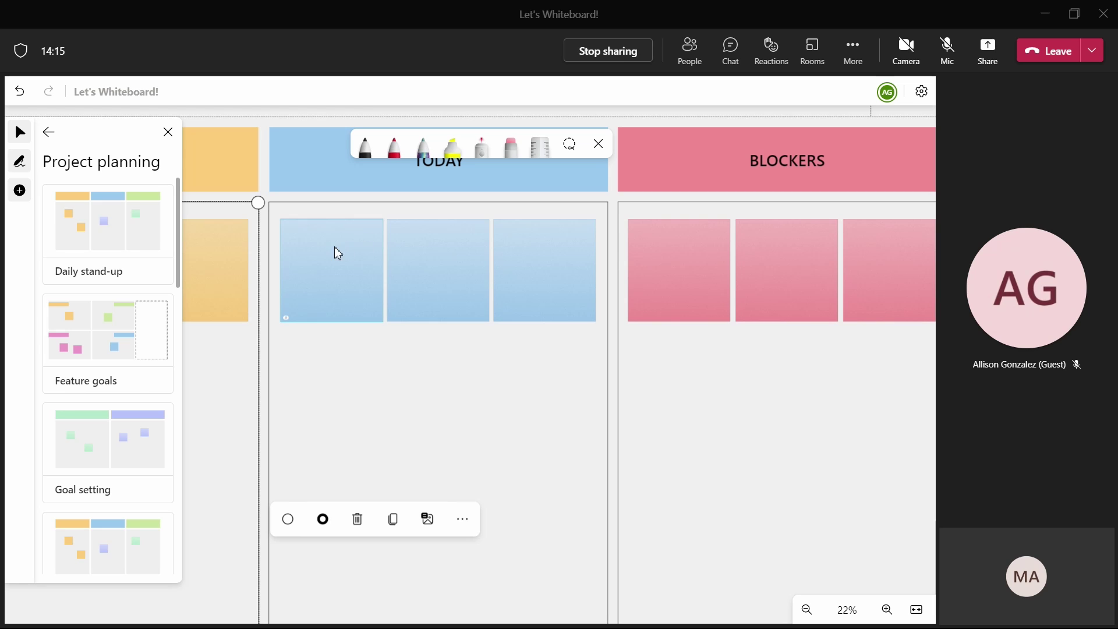
left_click_drag(271, 301, 596, 327)
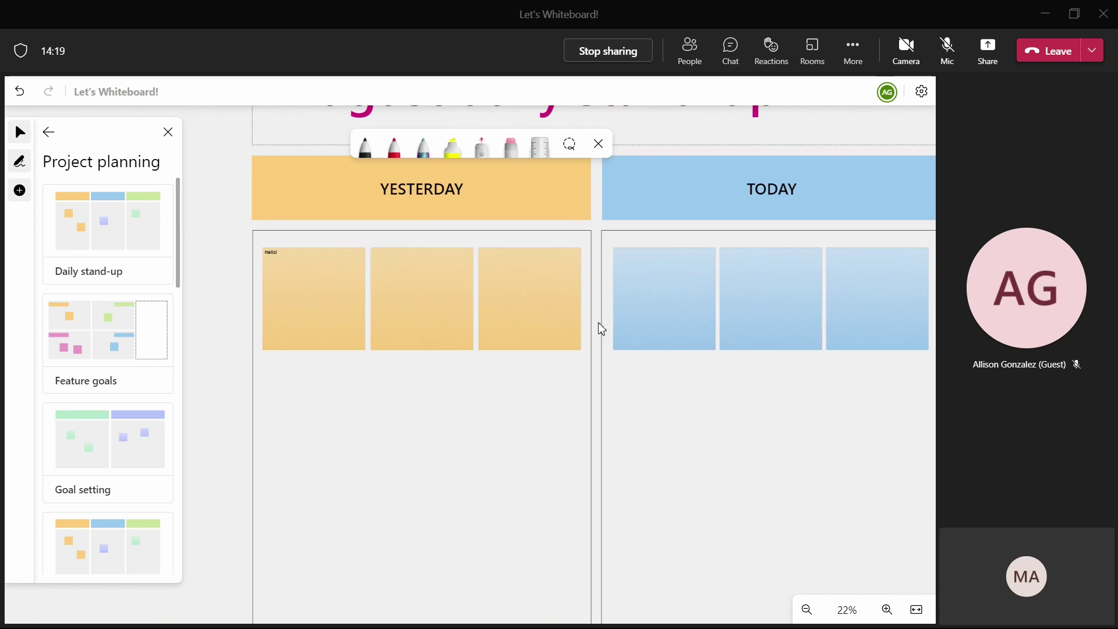
left_click(274, 254)
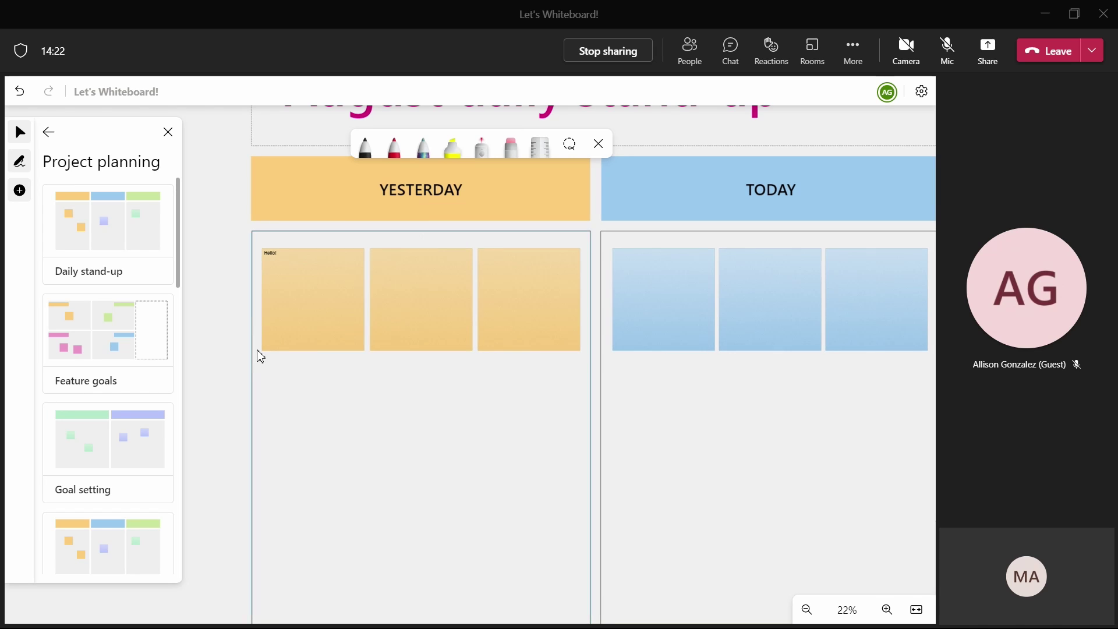
mouse_move(268, 356)
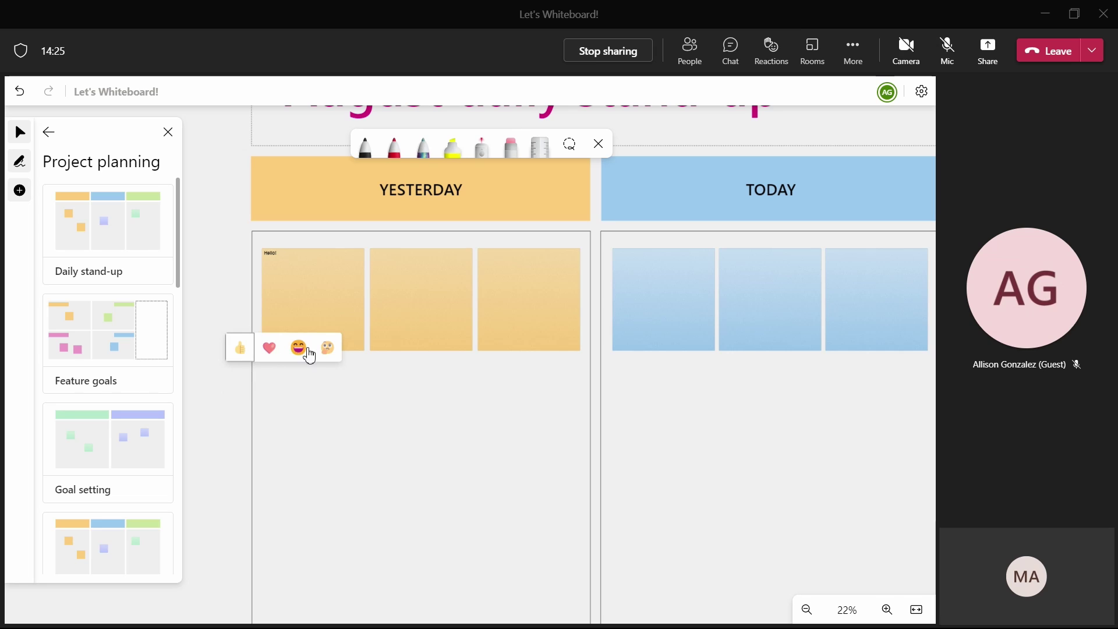
left_click(270, 347)
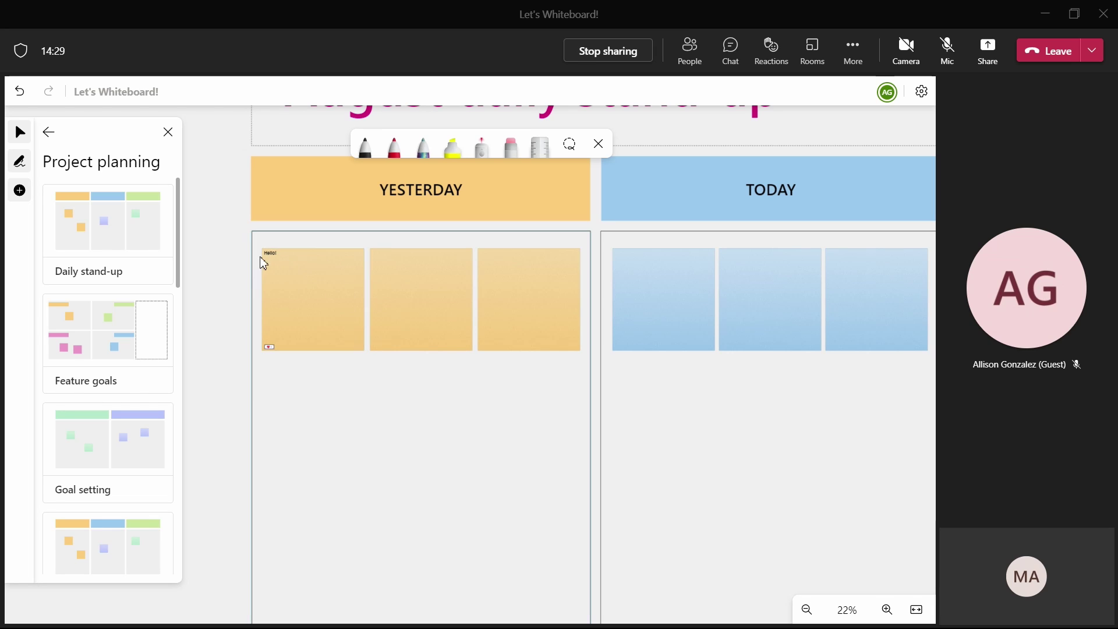
Step: Leave the Project planning templates, return to the main Create options and show the whole stand-up board
left_click(313, 265)
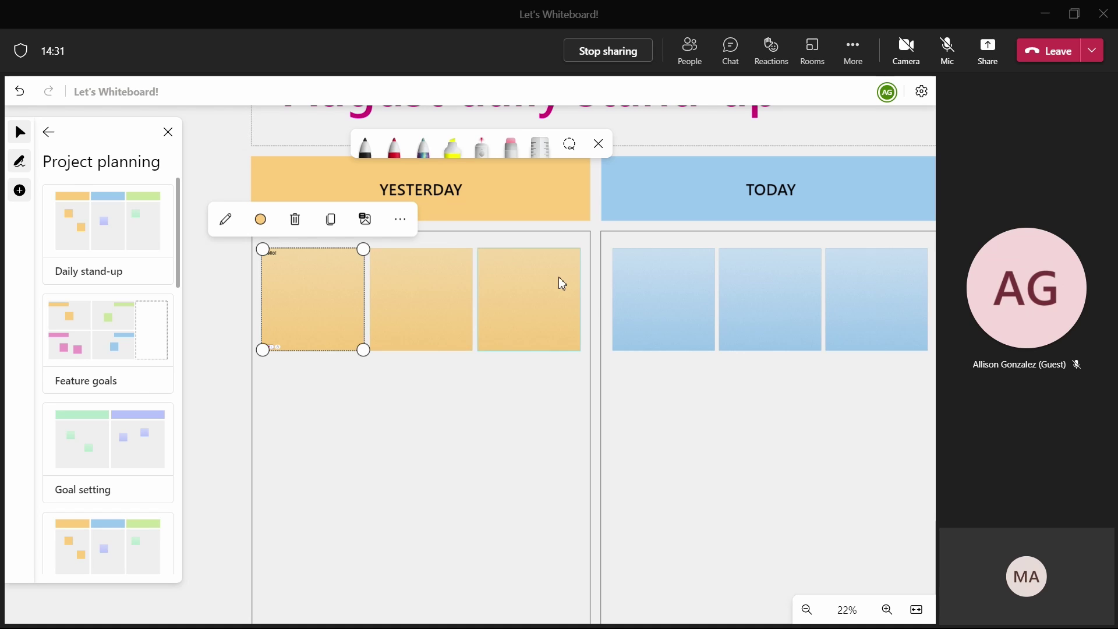
left_click(534, 289)
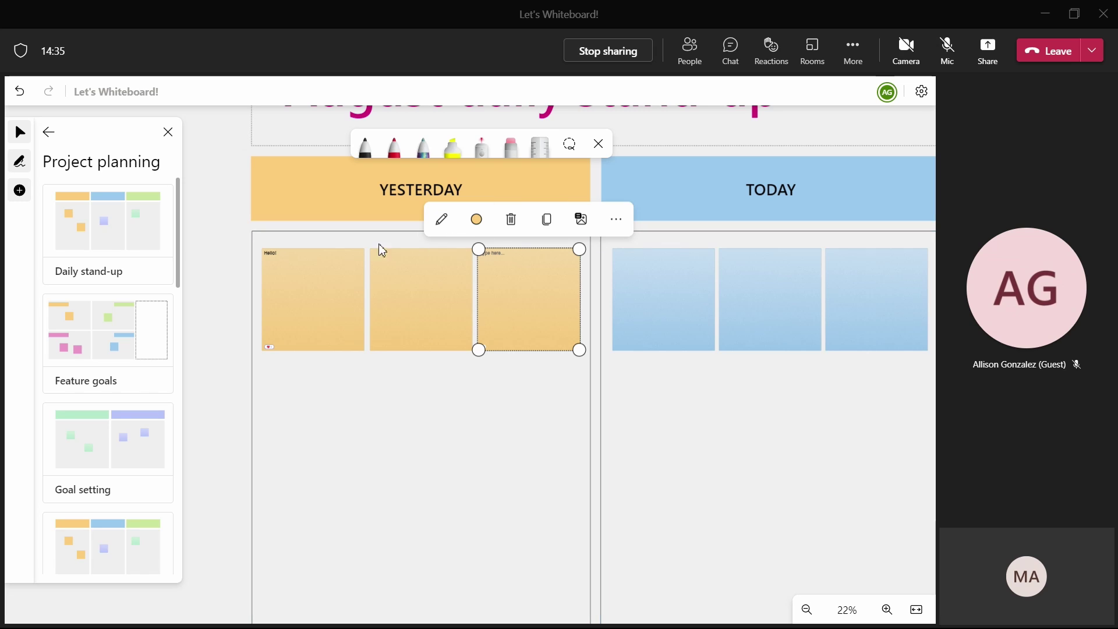
left_click(45, 133)
left_click(45, 132)
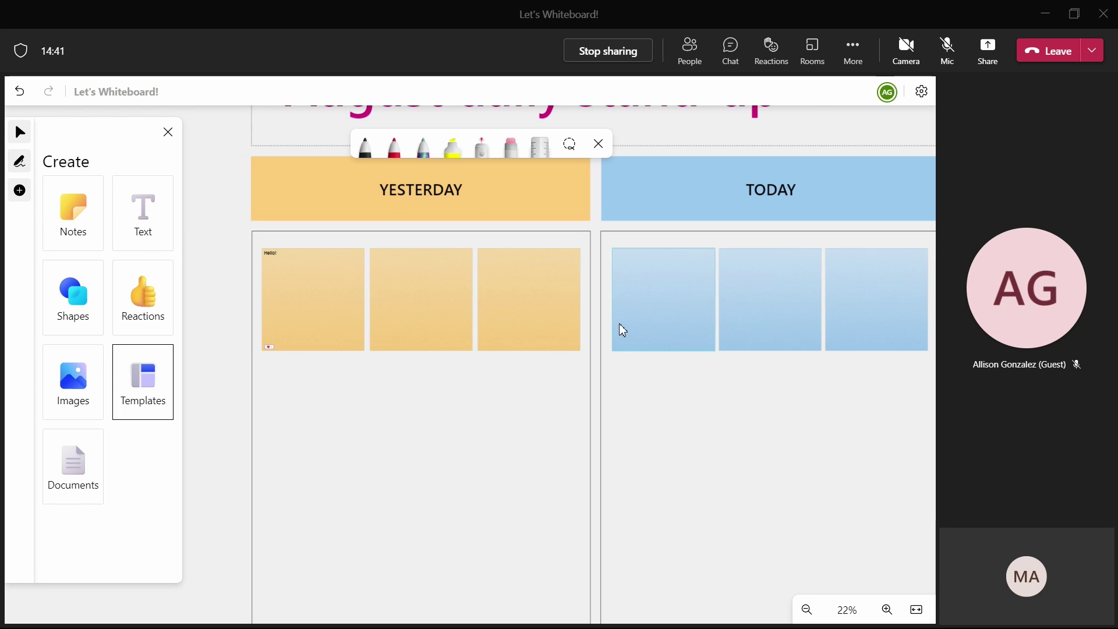
scroll(620, 328, "up", 2)
scroll(627, 330, "down", 3)
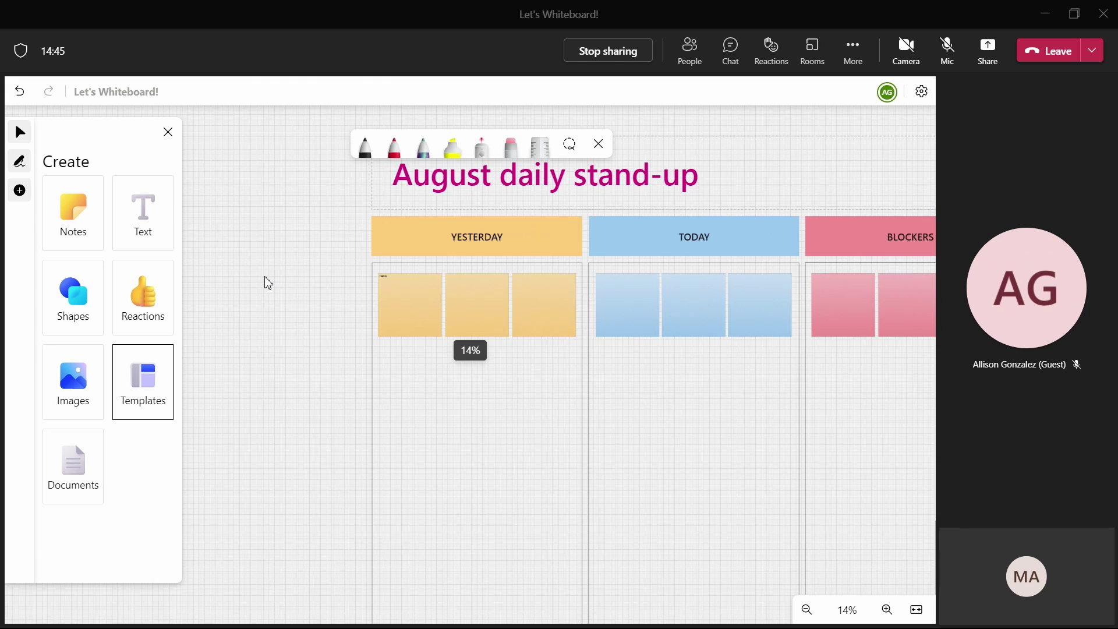
left_click_drag(264, 282, 128, 309)
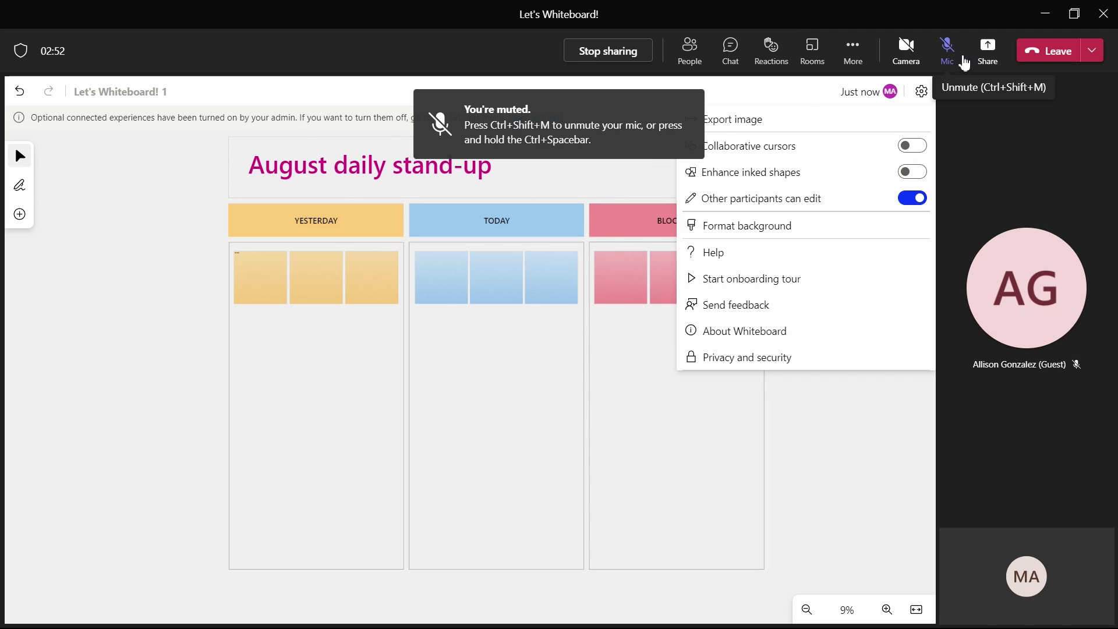
Step: Turn the whiteboard's "Other participants can edit" setting off and back on
left_click(862, 92)
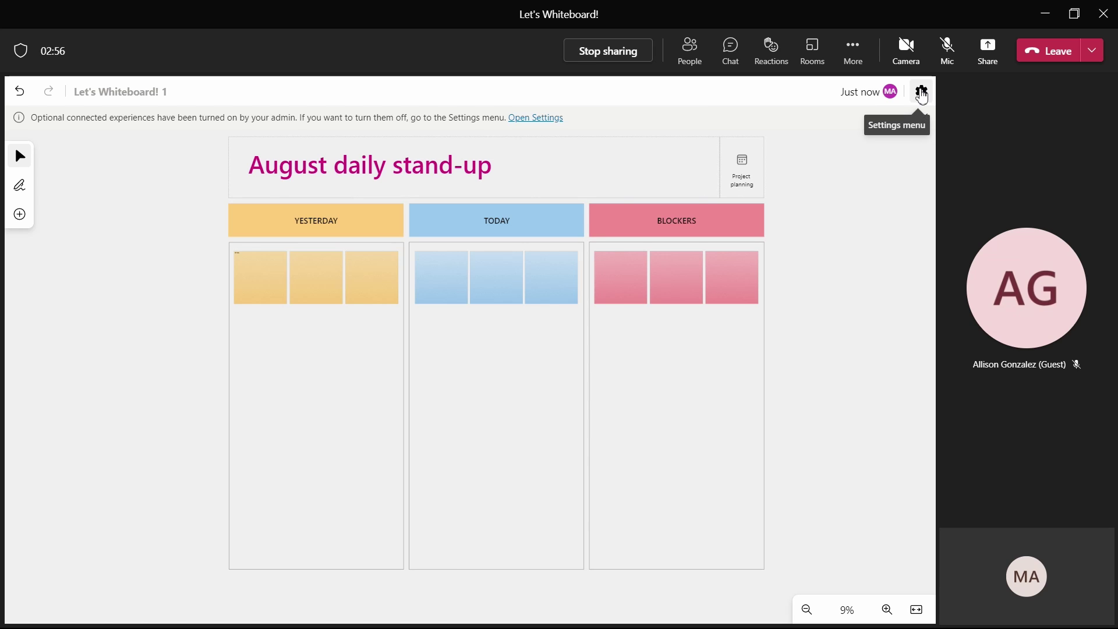
left_click(923, 94)
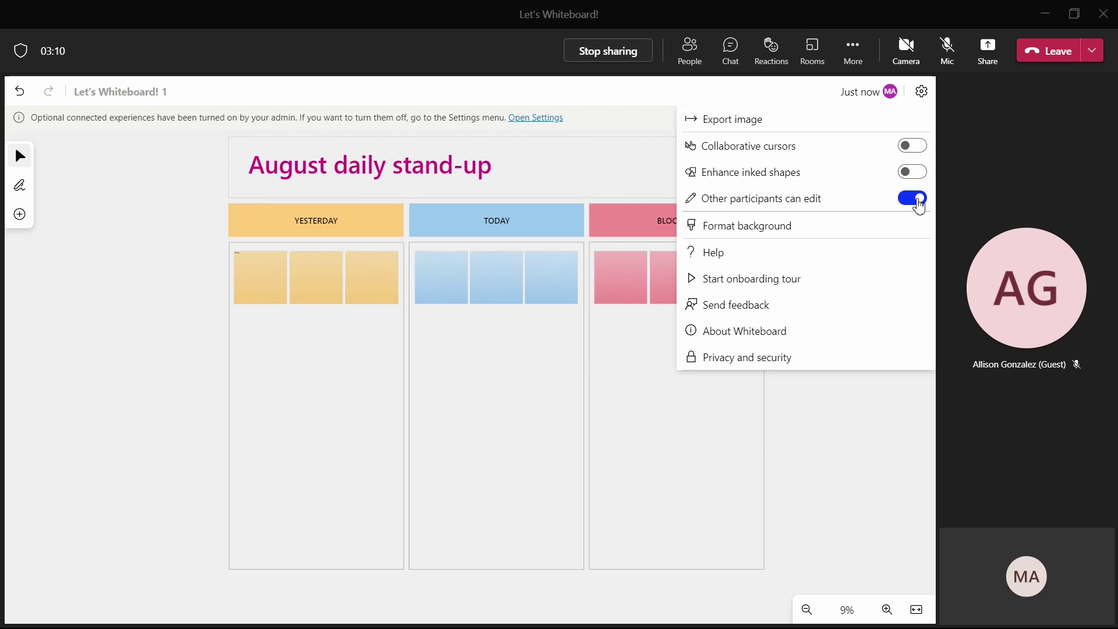
left_click(919, 201)
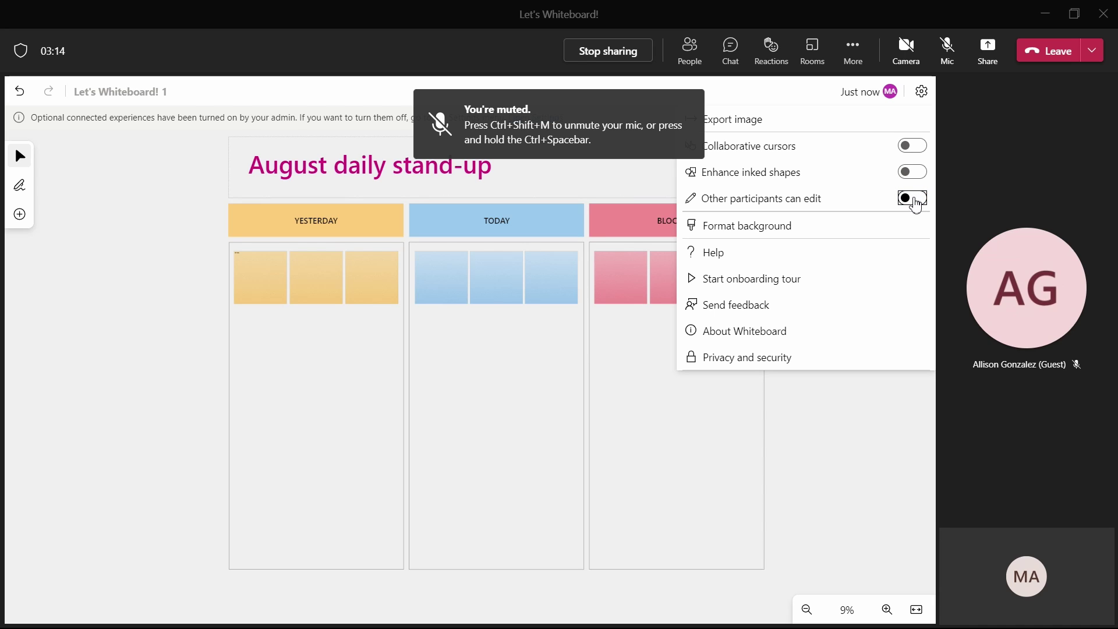
left_click(918, 201)
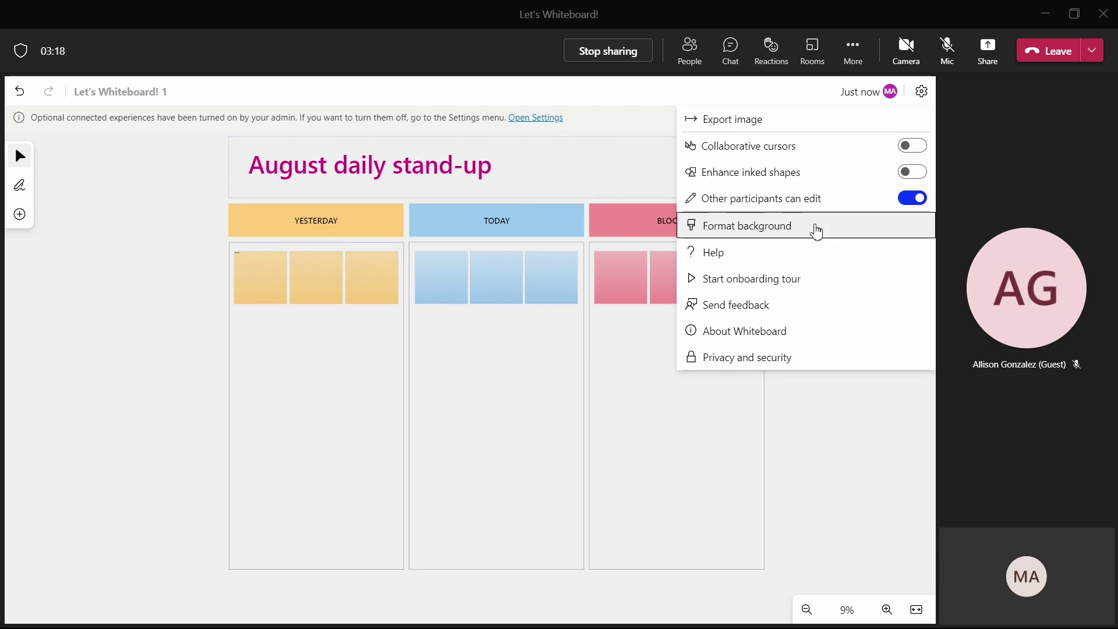
Step: Set the whiteboard's background color to yellow
left_click(782, 227)
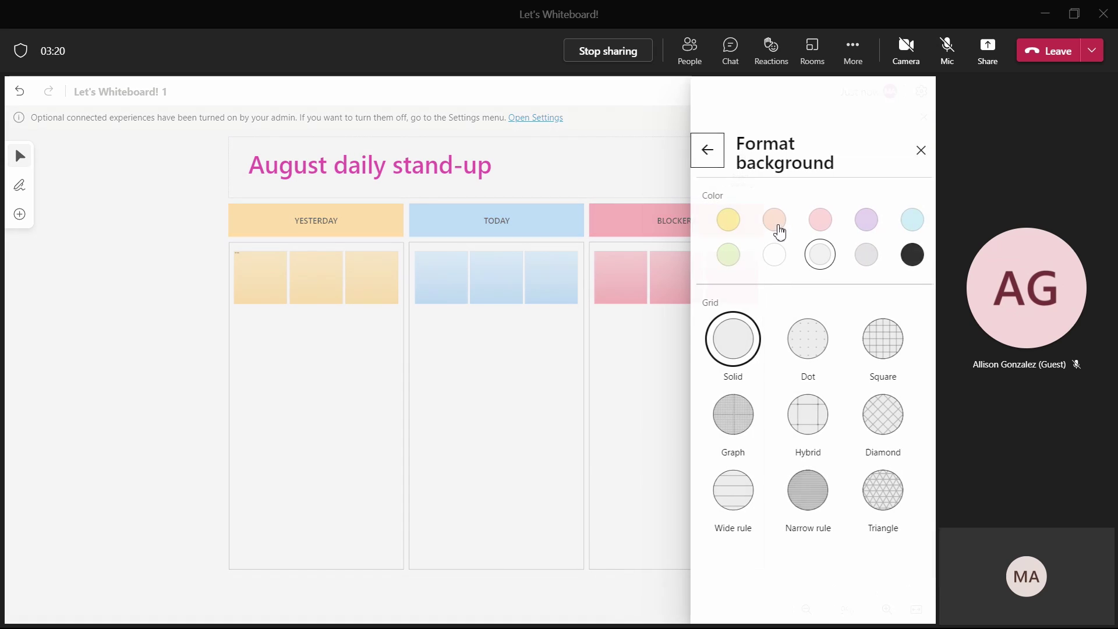
left_click(726, 221)
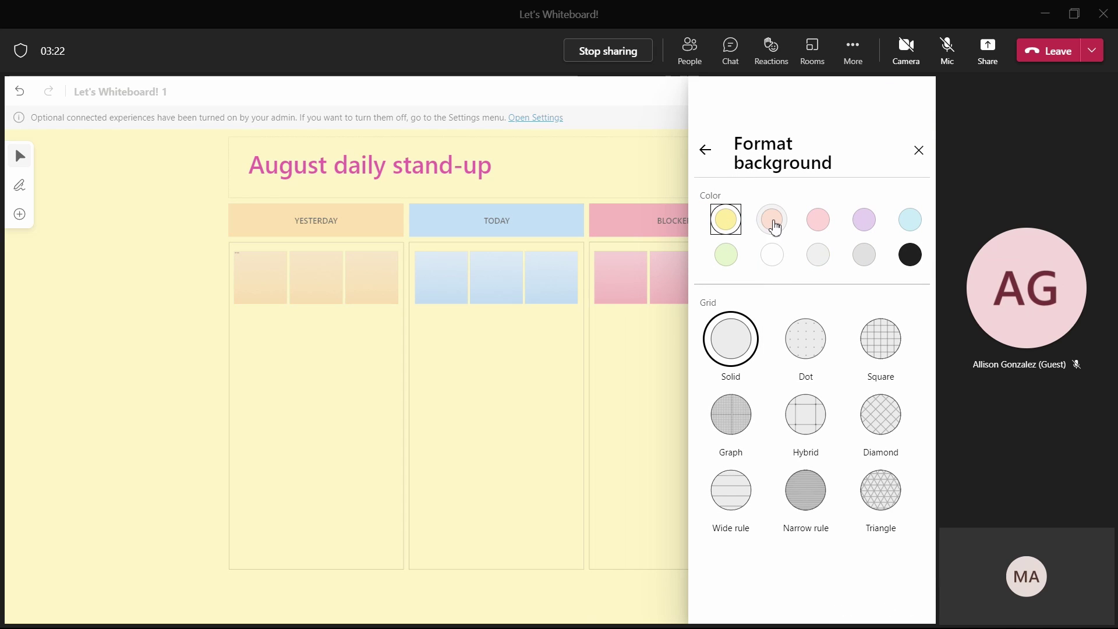
Step: Format the whiteboard's background as white with the Hybrid grid, trying light gray and the Graph grid along the way
left_click(770, 253)
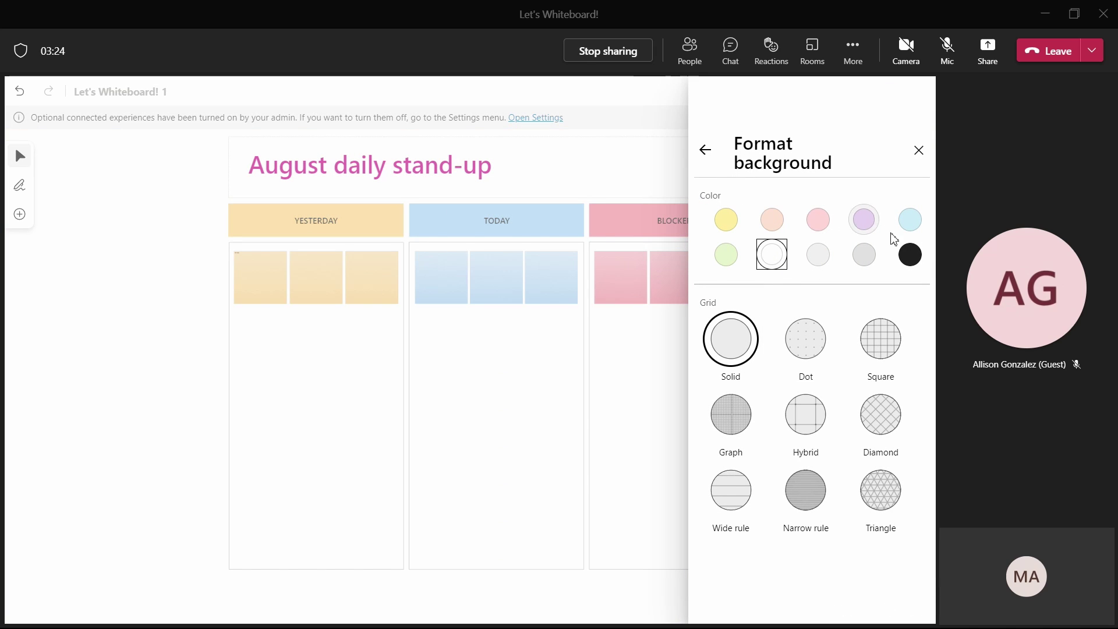
left_click(819, 265)
left_click(774, 255)
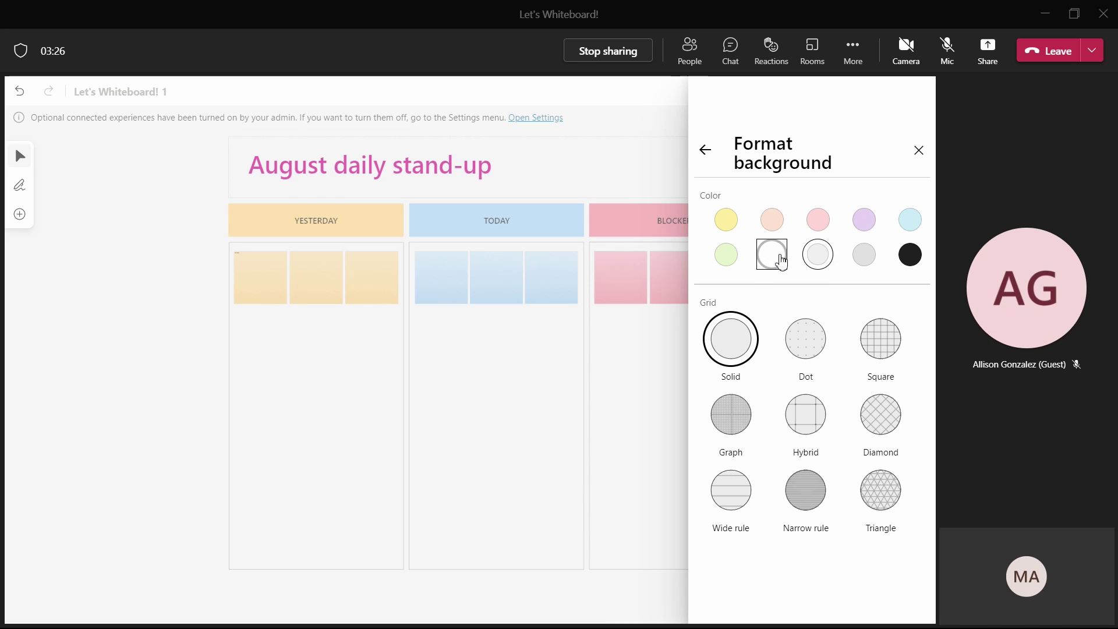
left_click(730, 413)
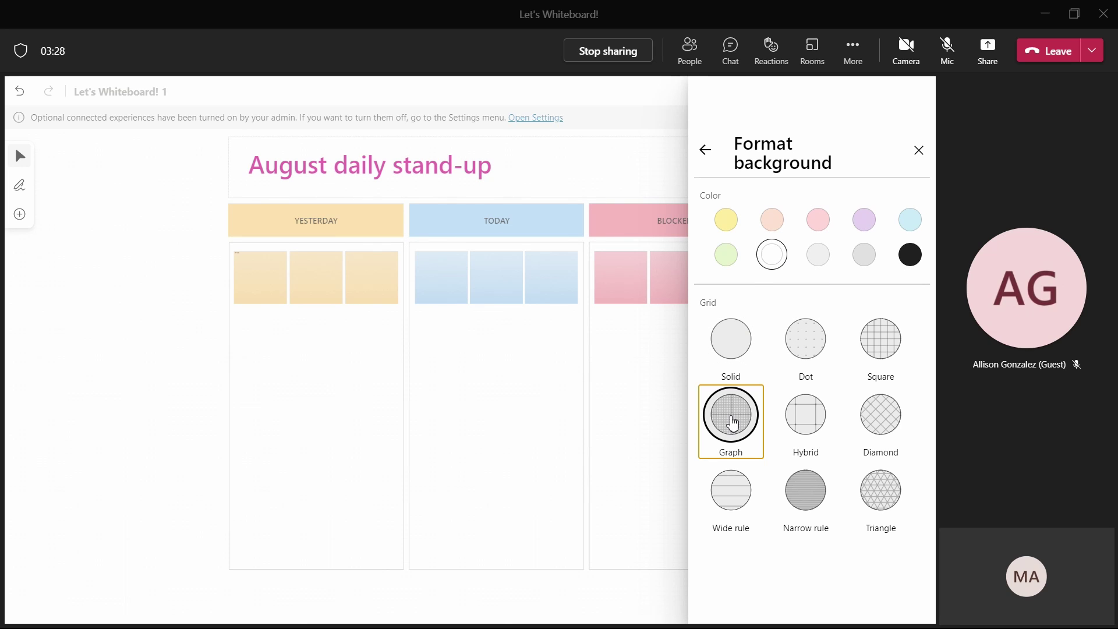
left_click(804, 428)
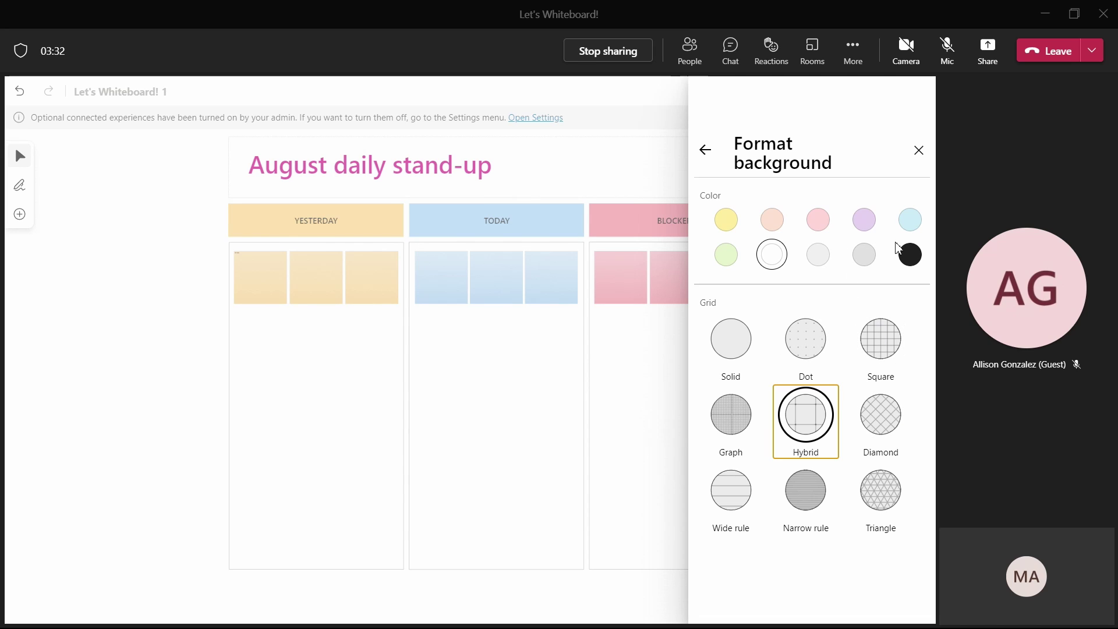
Step: Try a black background color on the whiteboard and restore white
left_click(914, 251)
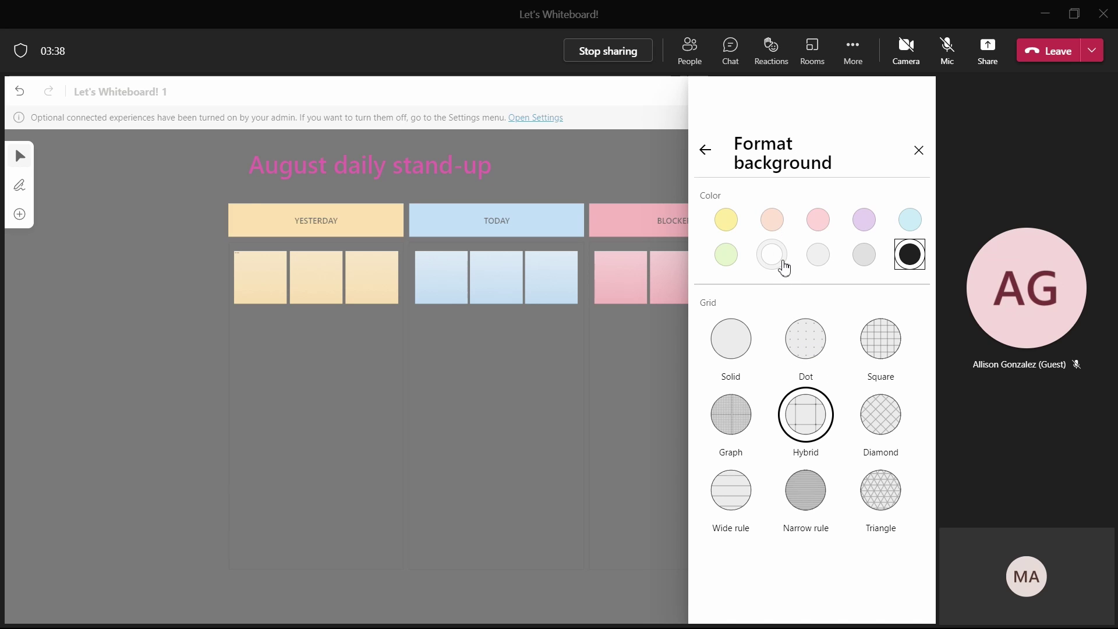
left_click(776, 259)
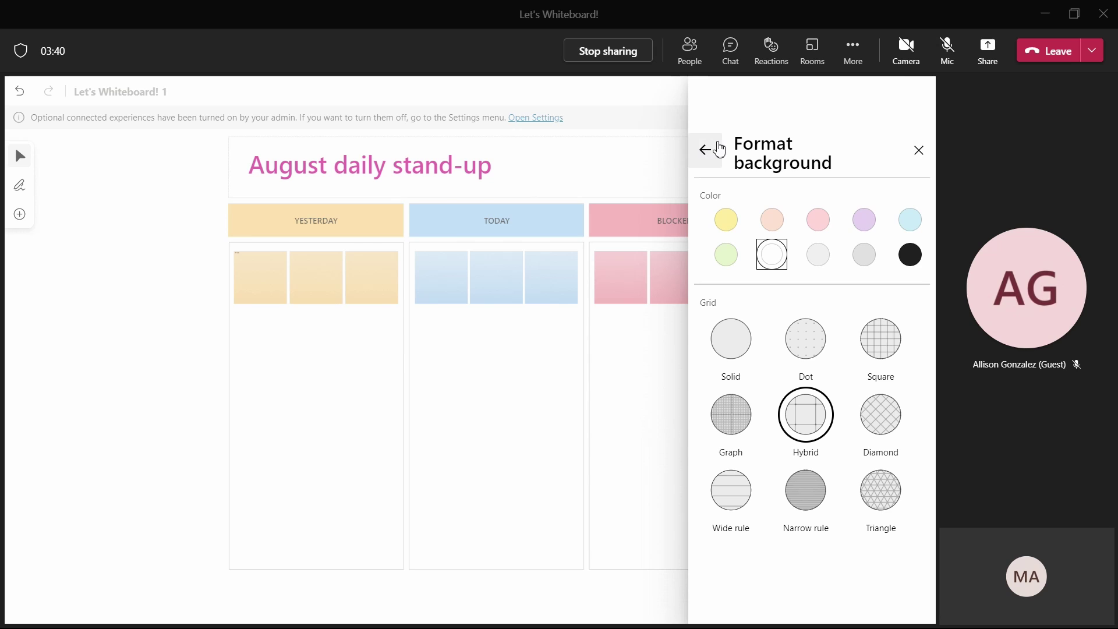
Step: Leave the background formatting, export the whiteboard as a standard-resolution image and dismiss the export confirmation
left_click(707, 151)
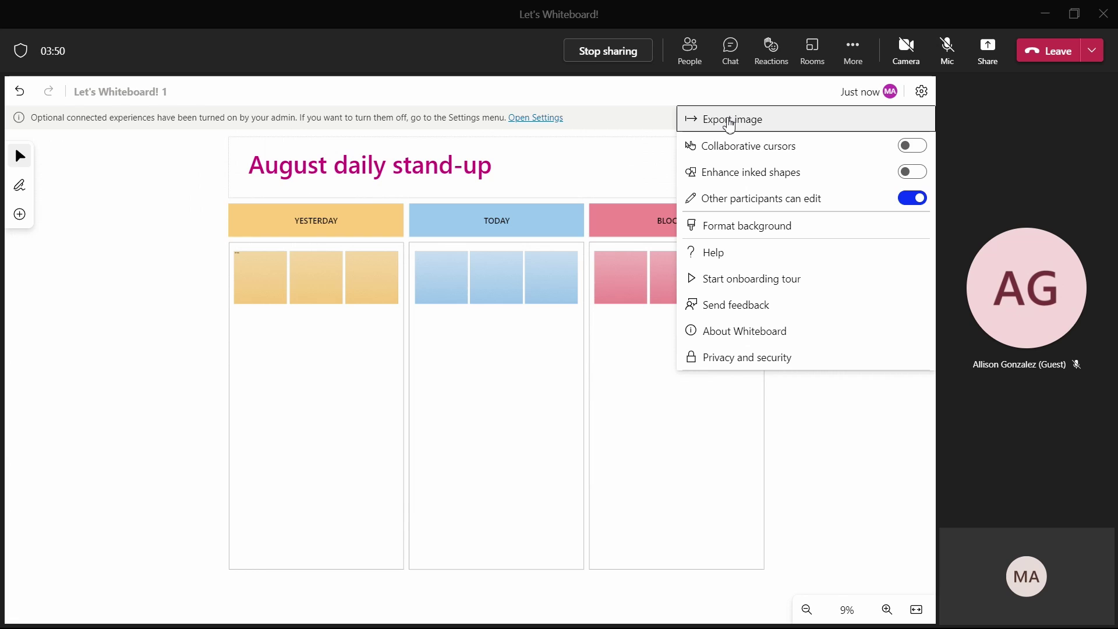
left_click(738, 119)
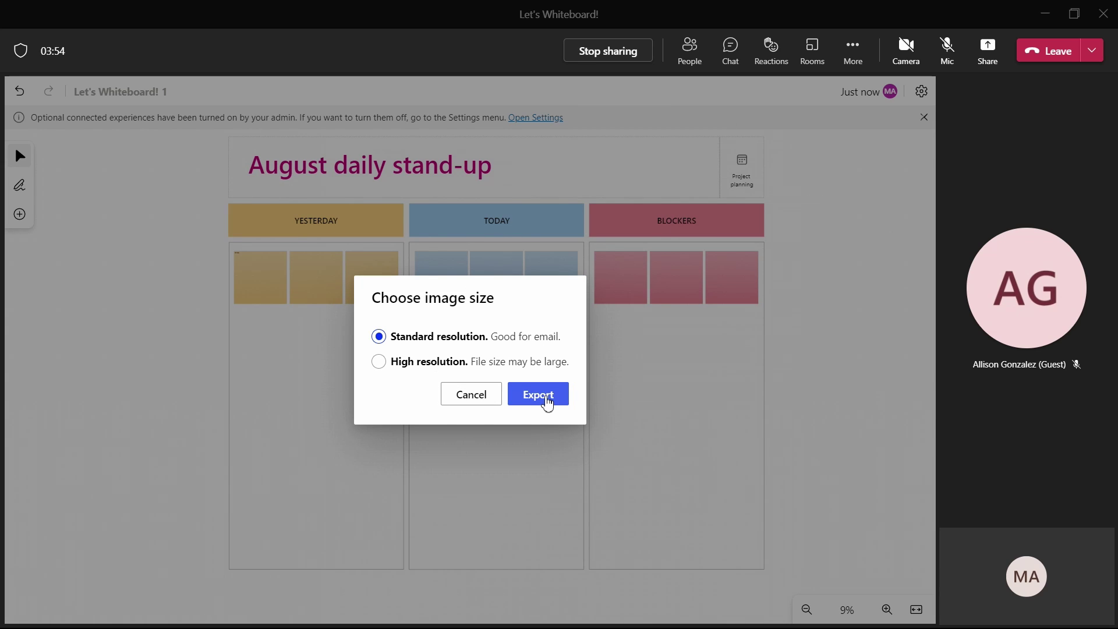
left_click(546, 399)
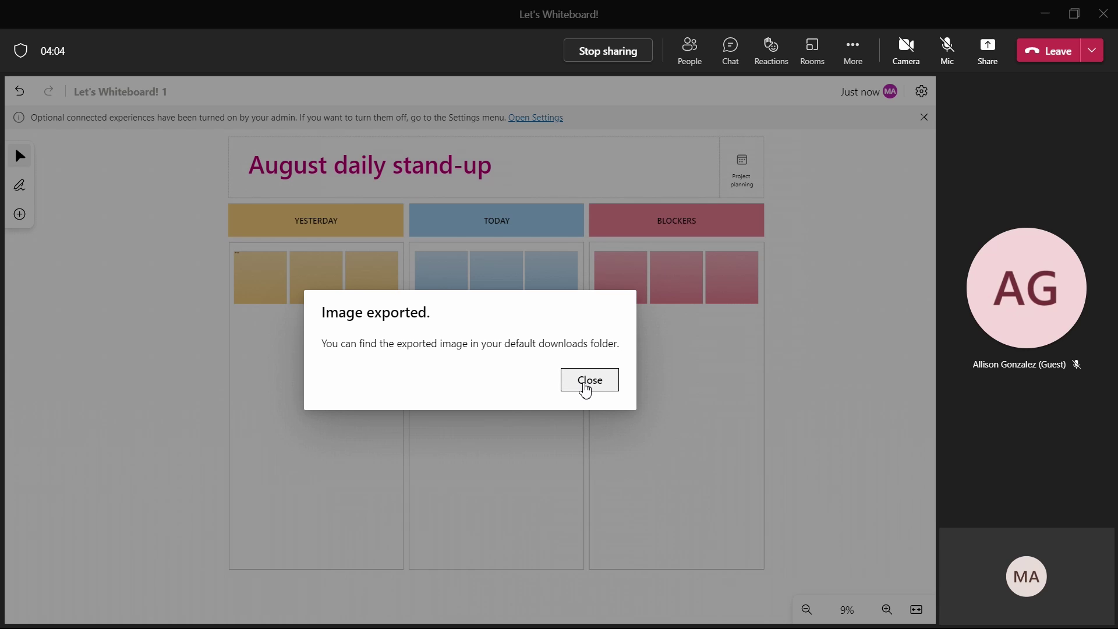
left_click(589, 381)
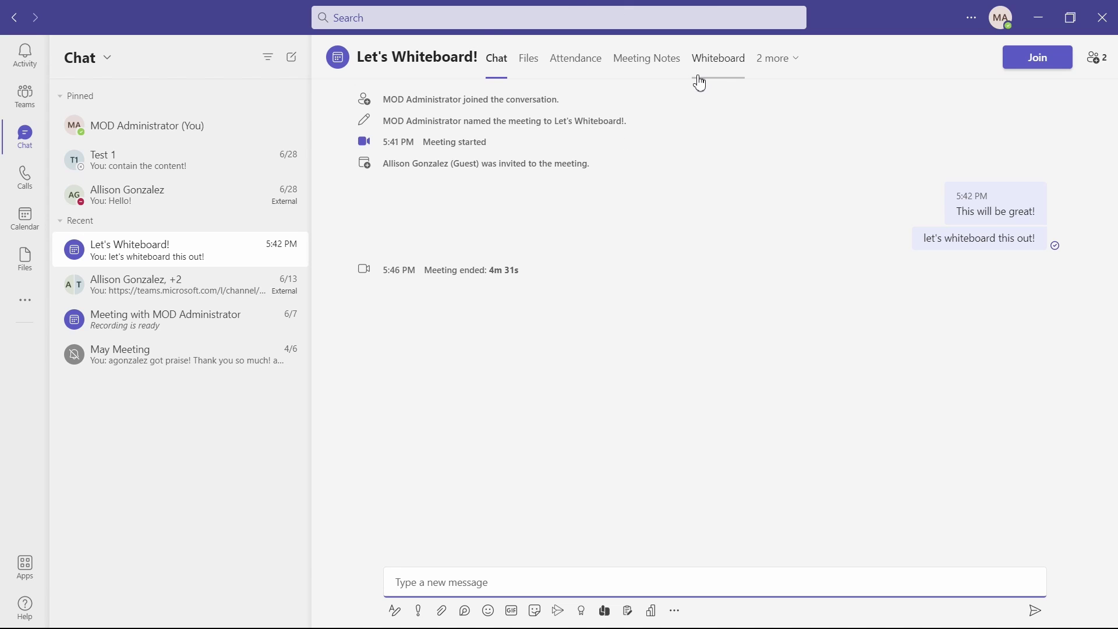
Step: Open the whiteboard from the ended meeting's chat, compare it with the exported image "Let's Whiteboard! 1.png" and close the image
left_click(726, 64)
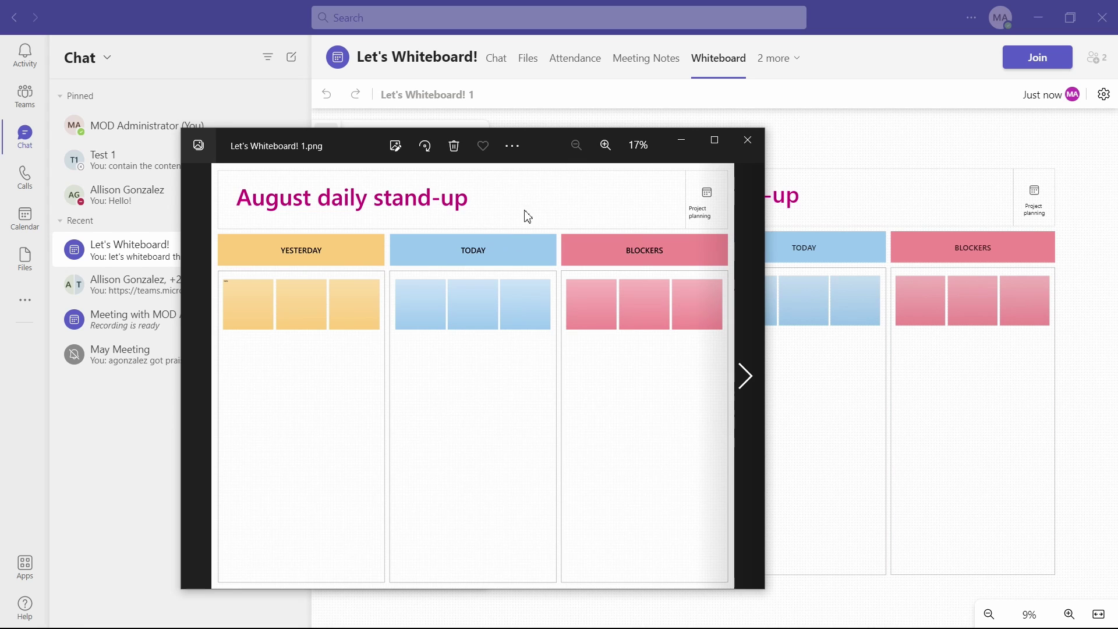
left_click_drag(330, 149, 491, 102)
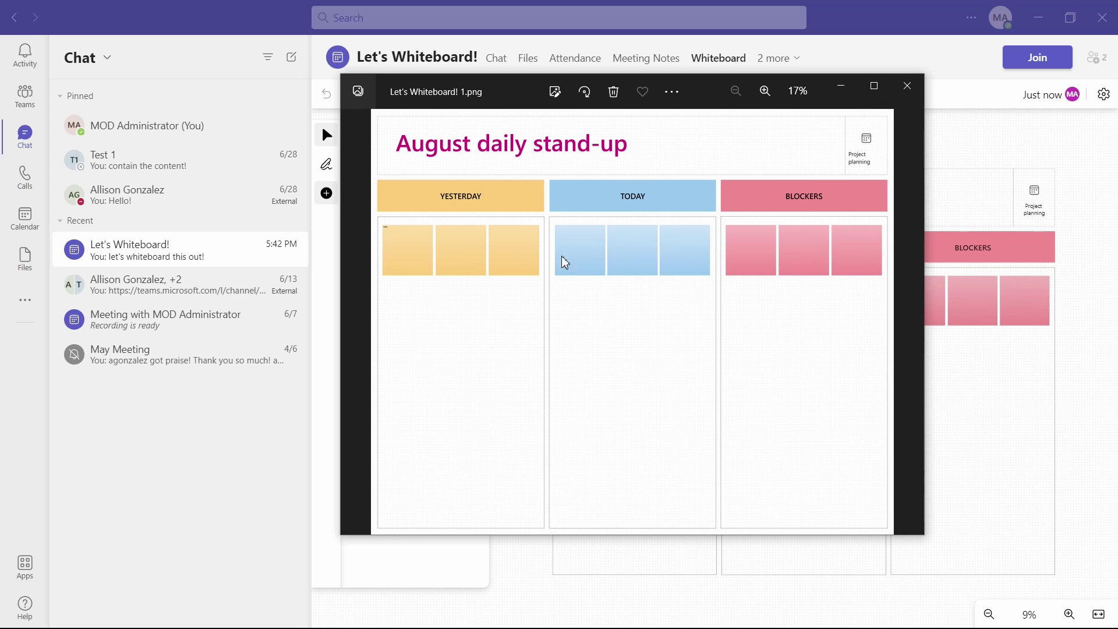
left_click(905, 87)
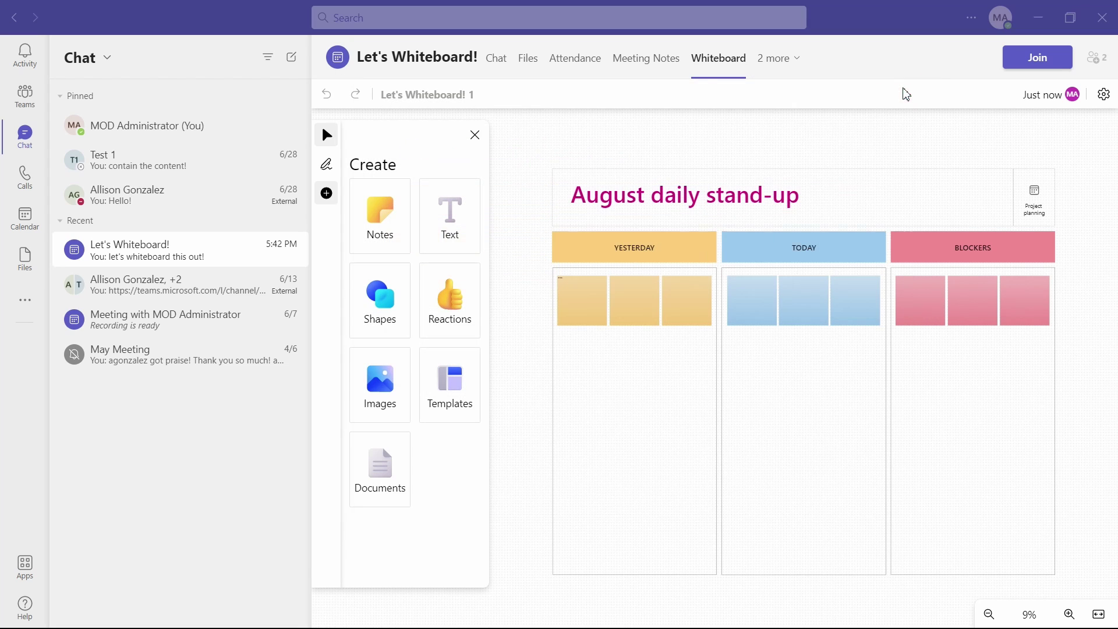